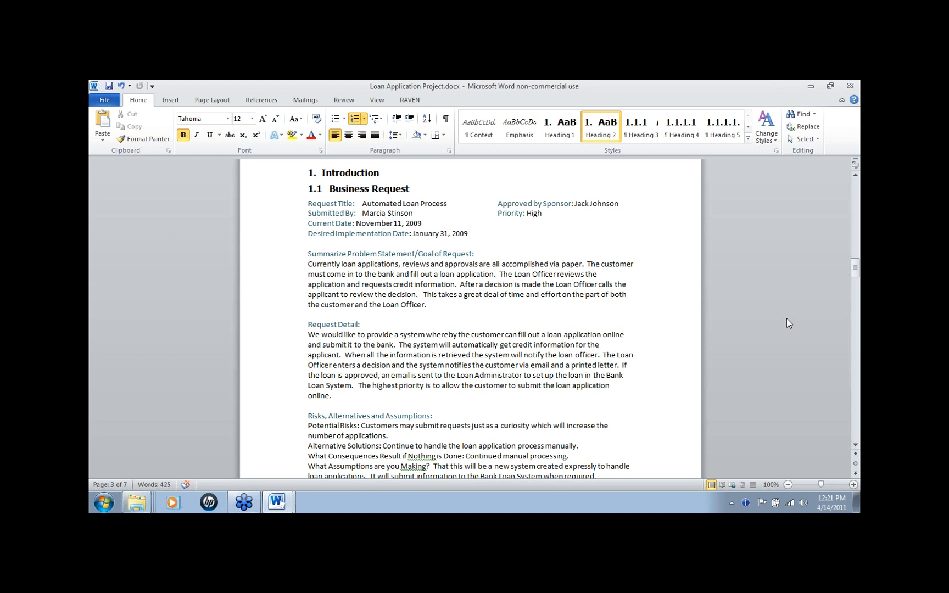
- Review the requirements document from its cover page through the Table of Contents to the Business Request section
scroll(787, 318, down, 1)
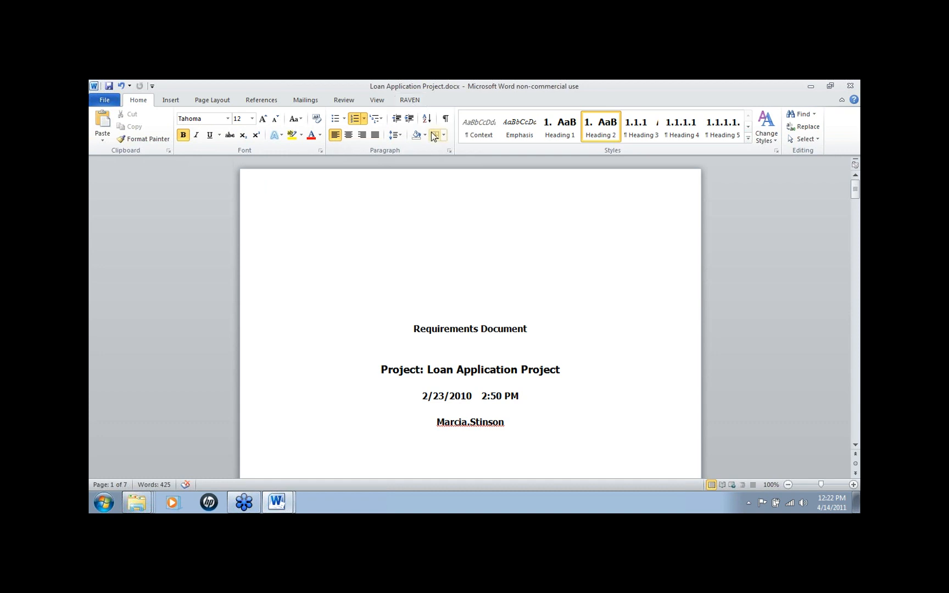
click(586, 261)
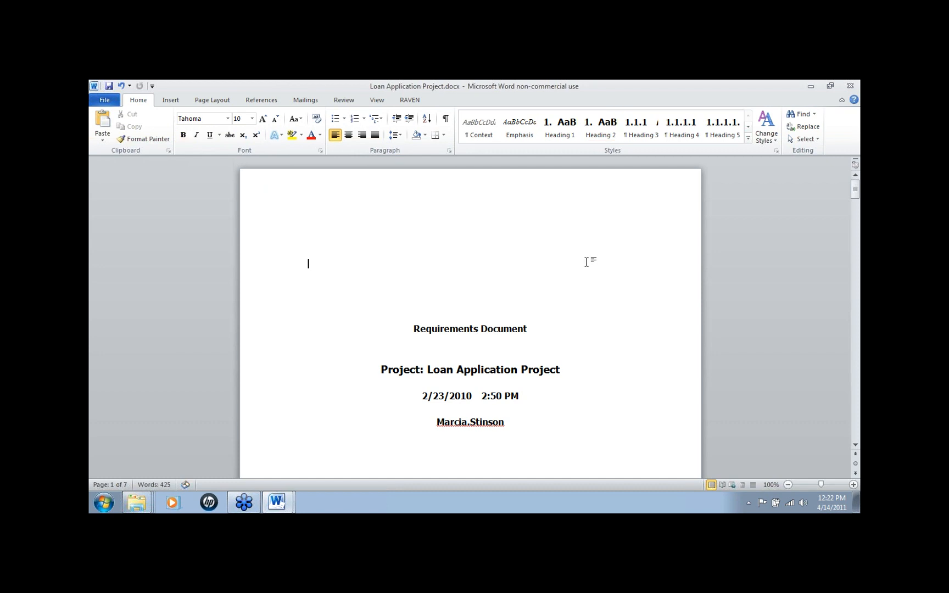
scroll(586, 262, down, 9)
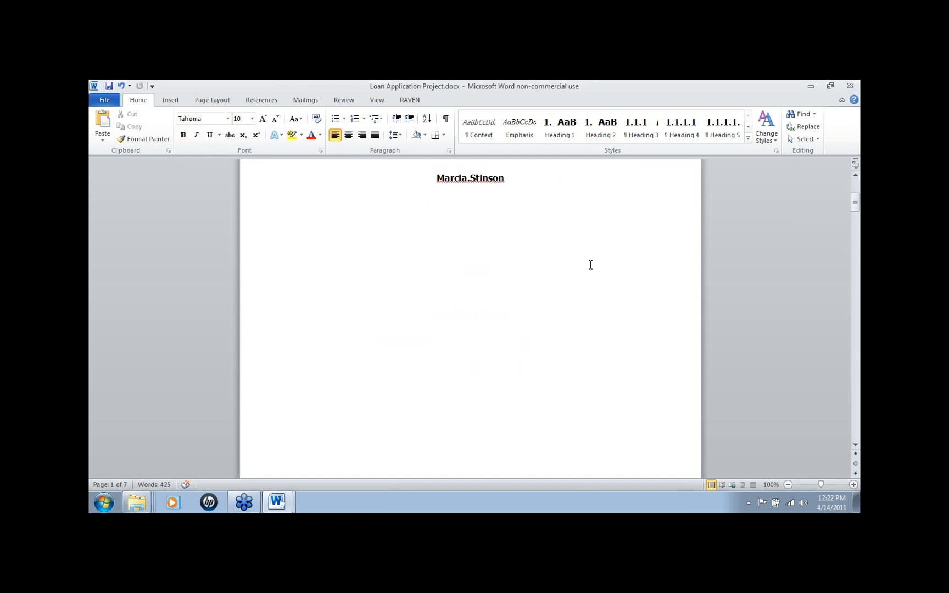
scroll(591, 266, down, 3)
scroll(591, 265, down, 1)
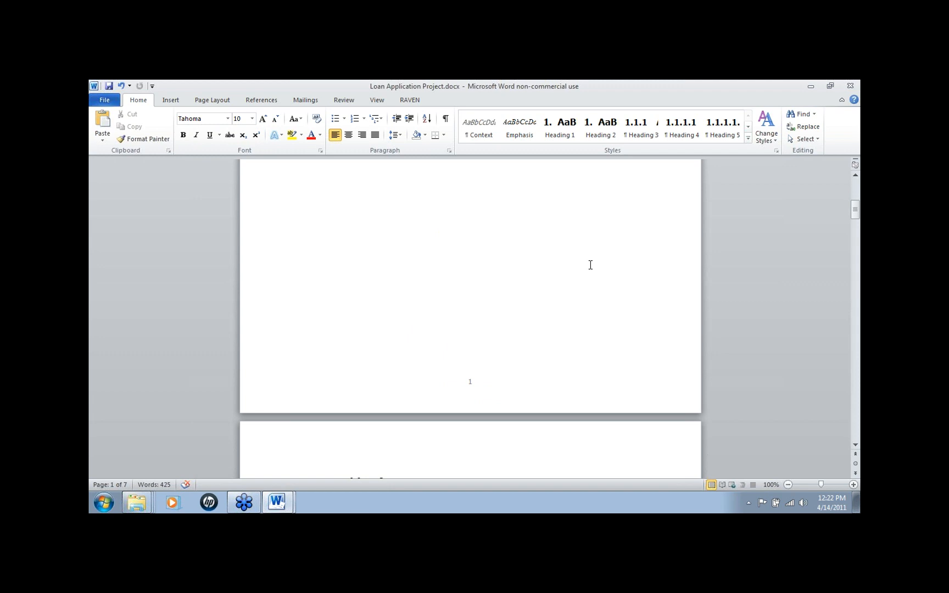
scroll(591, 265, down, 4)
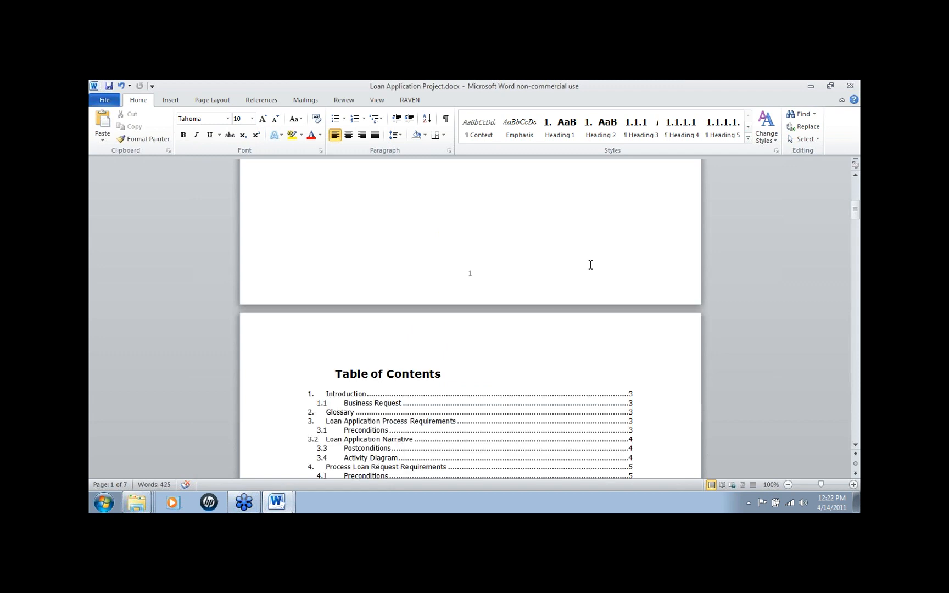
scroll(591, 264, down, 2)
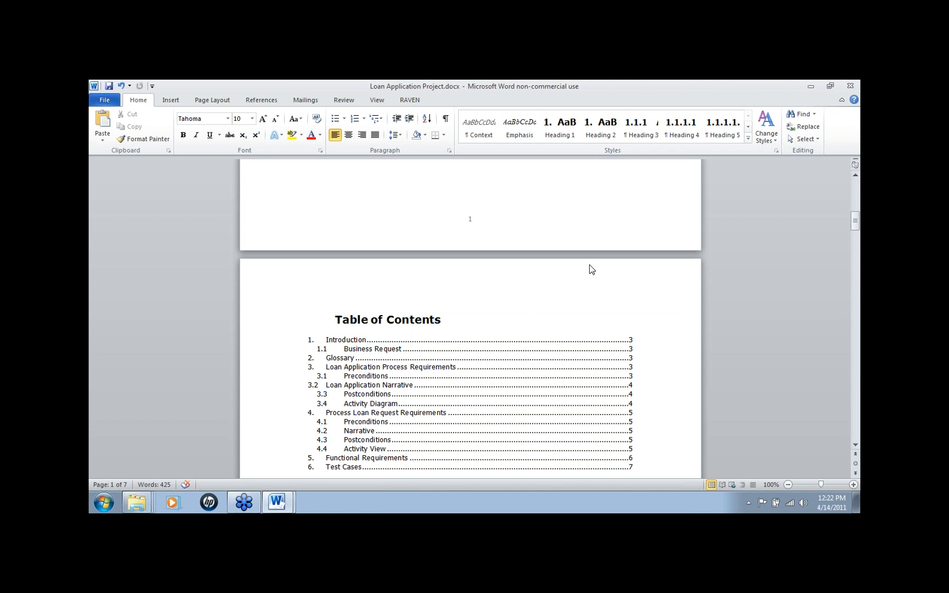
scroll(591, 267, down, 20)
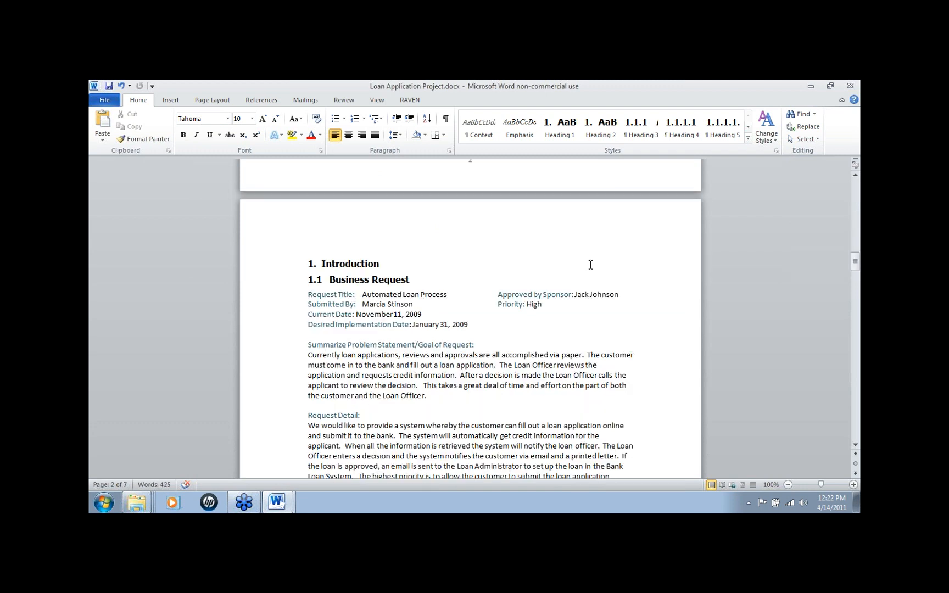
scroll(591, 265, down, 3)
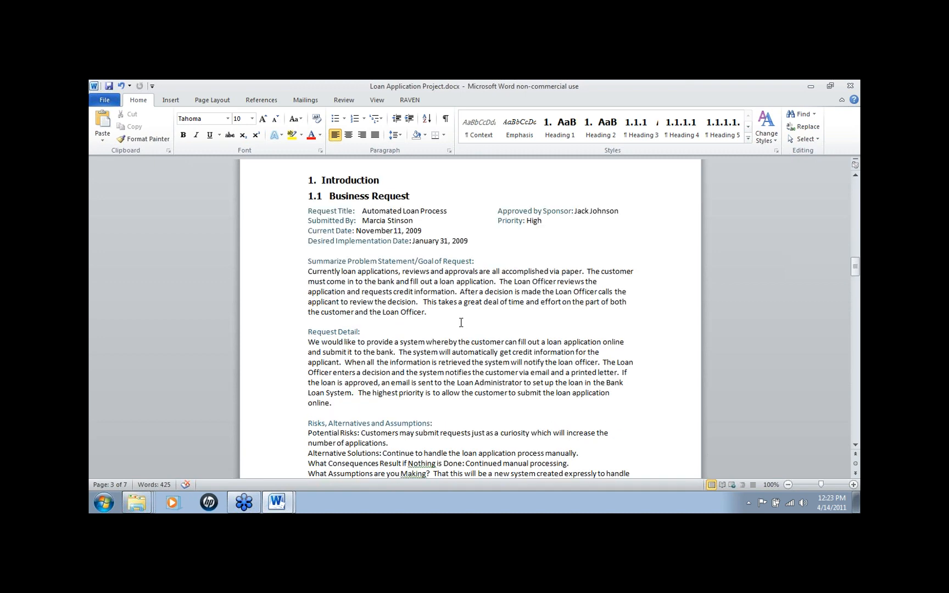
- View the list of RAVEN business glossaries available for analyzing process narratives
click(413, 104)
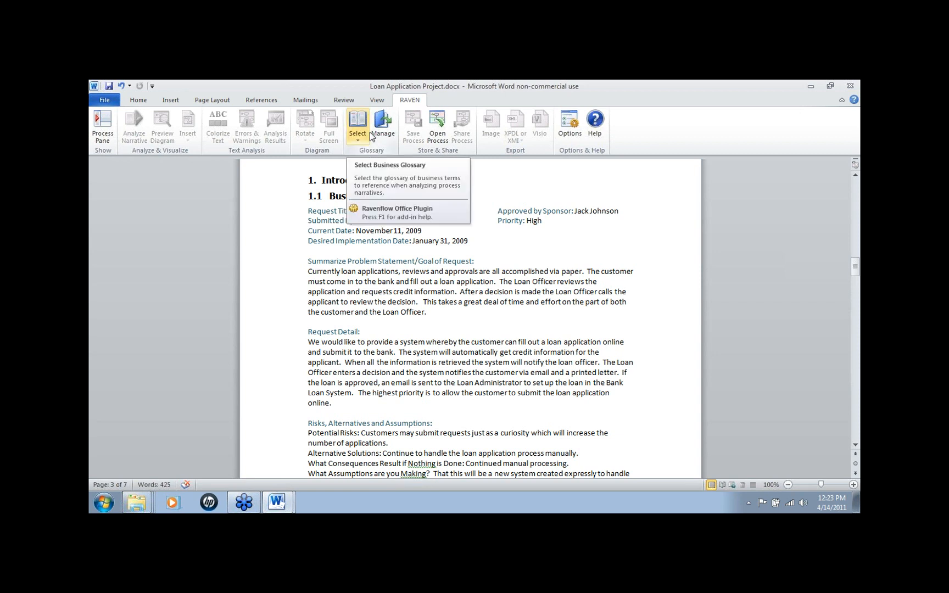
click(358, 142)
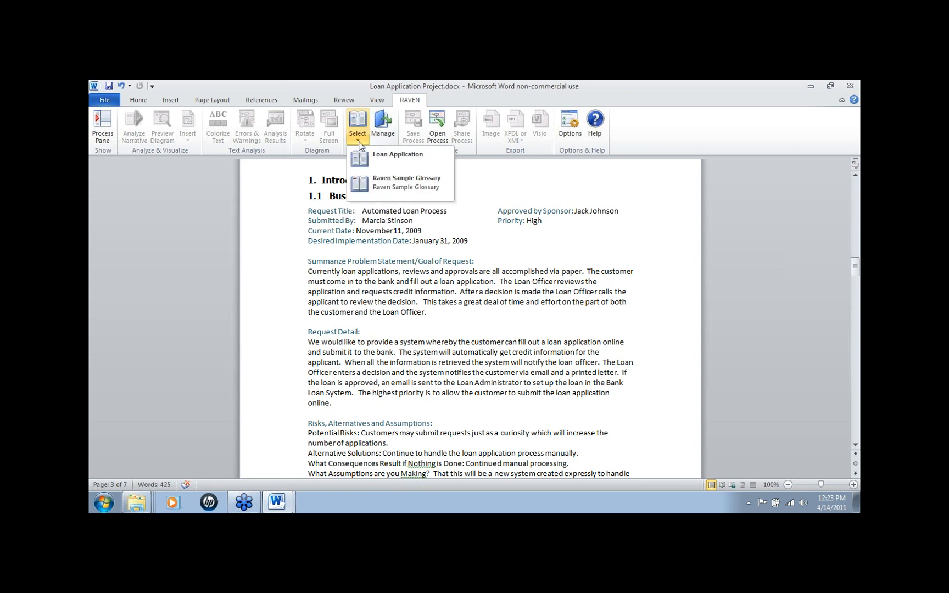
click(391, 126)
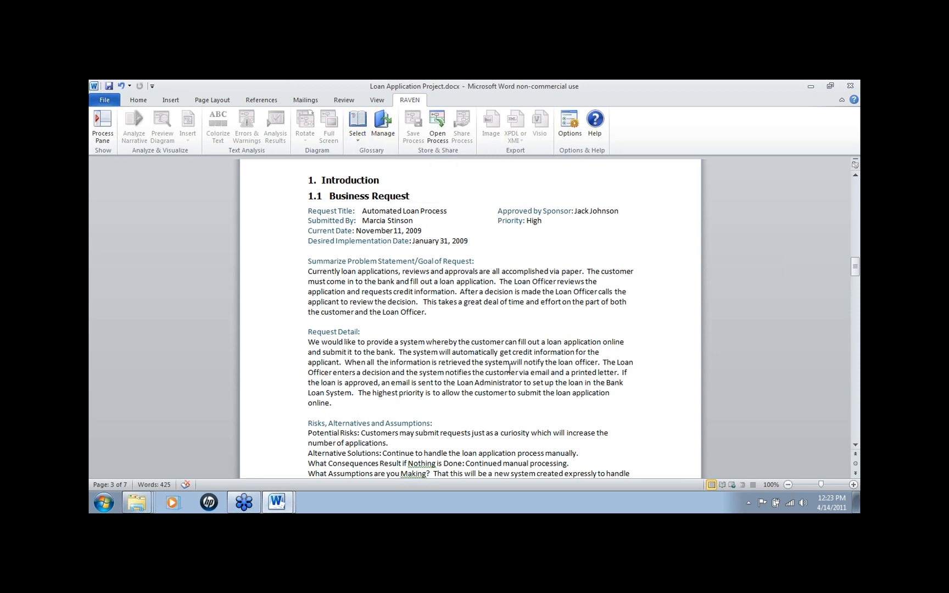
- Review the terms of the Loan Application glossary in the RAVEN Business Glossary manager, and close the manager
click(384, 132)
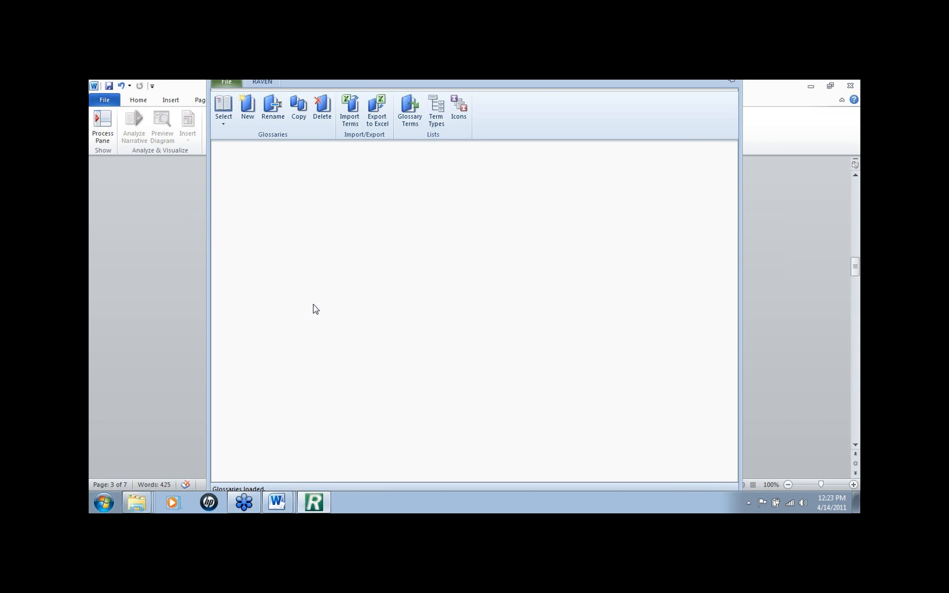
click(225, 130)
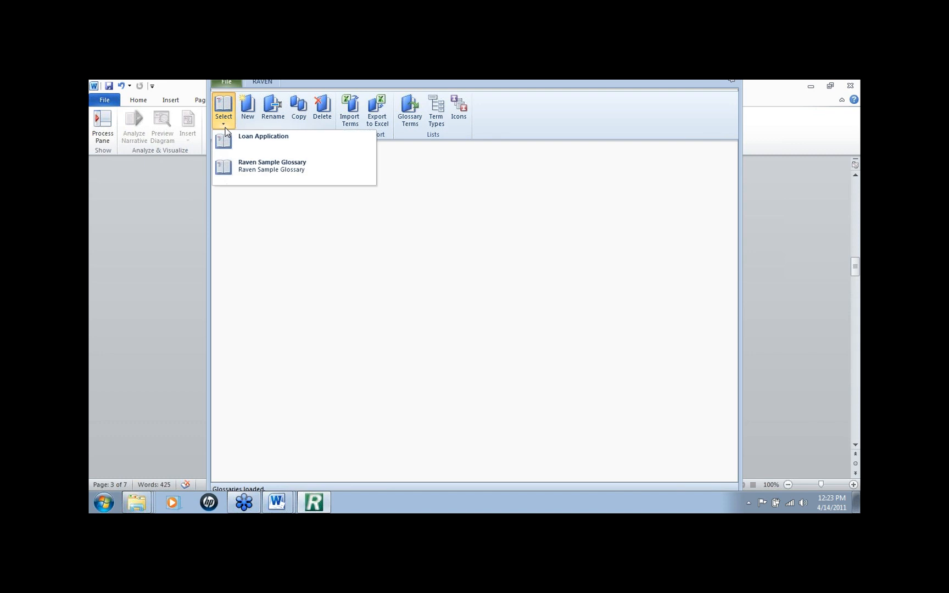
click(264, 144)
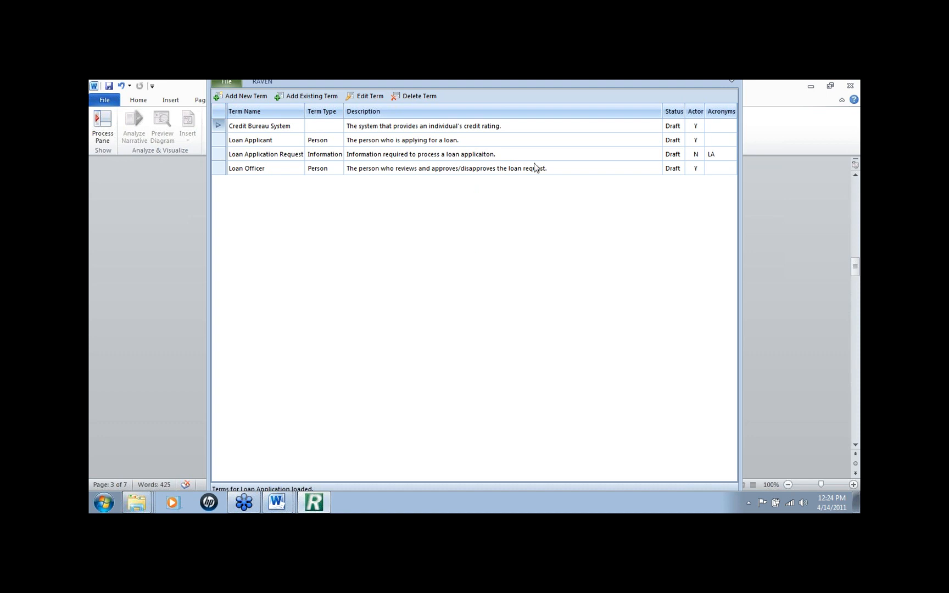
drag(541, 87, 541, 108)
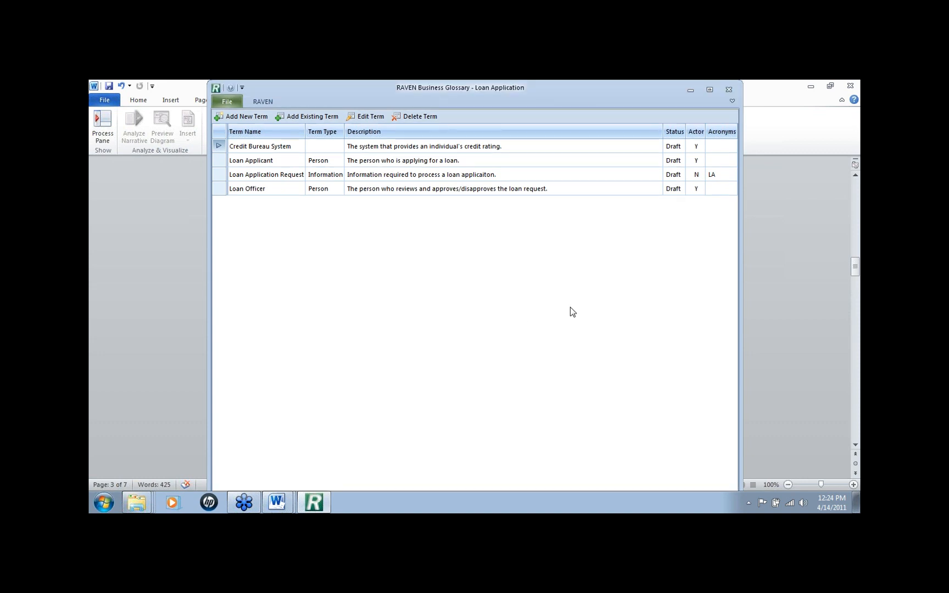
click(732, 88)
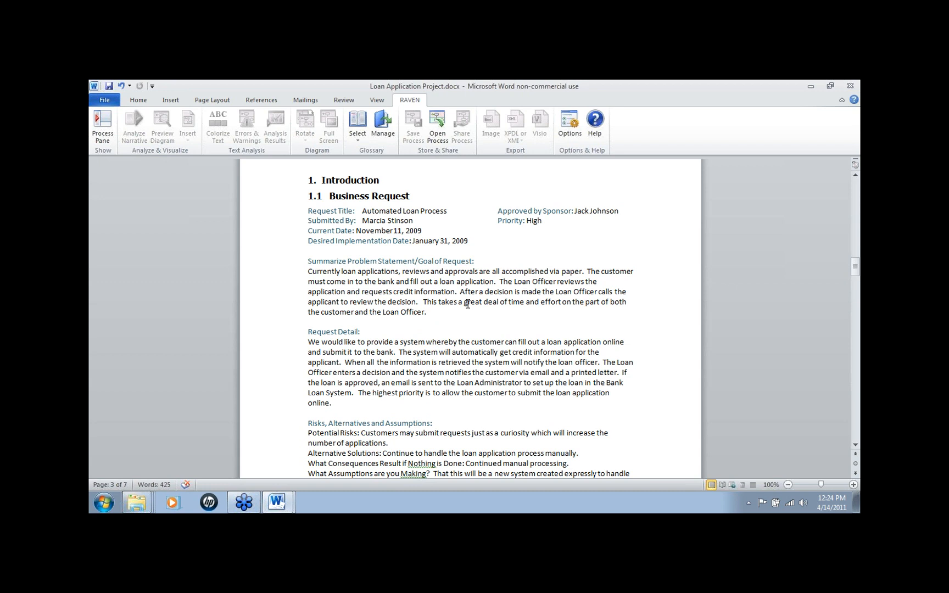
- Show the Process Pane for the Loan Application Narrative section and start the narrative with "The" and the glossary term Loan Applicant
scroll(467, 303, down, 1)
scroll(468, 303, down, 12)
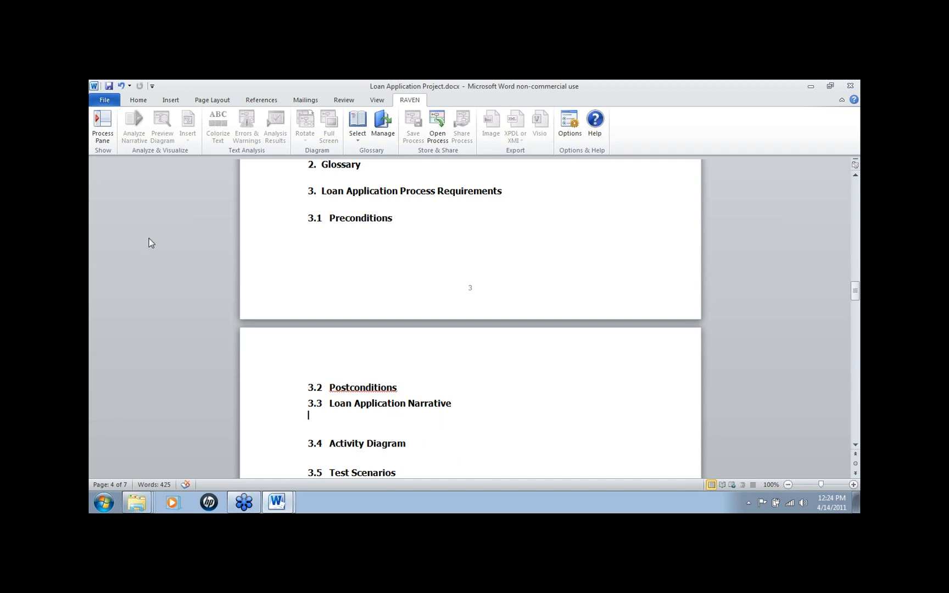
click(103, 124)
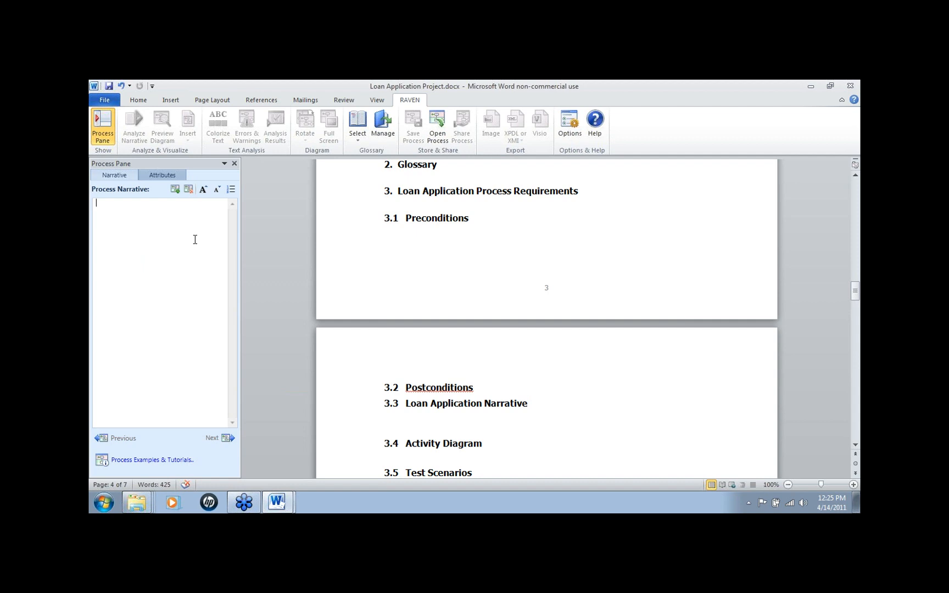
text(T)
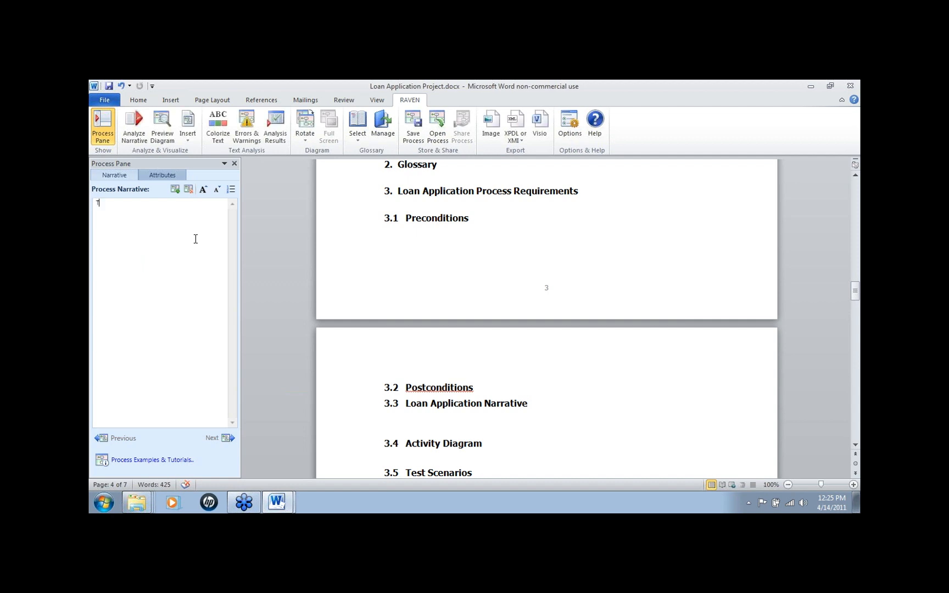
text(he L)
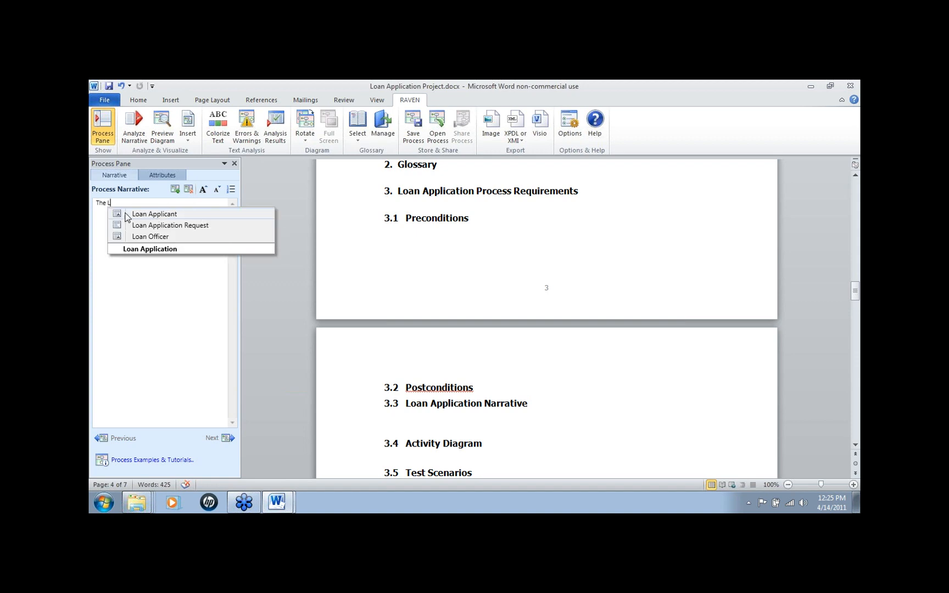
mouse_move(117, 217)
click(119, 214)
- Complete the first narrative sentence with "selects the Loan Request Link the Bank Website."
text(a)
key(BackSpace)
text(s)
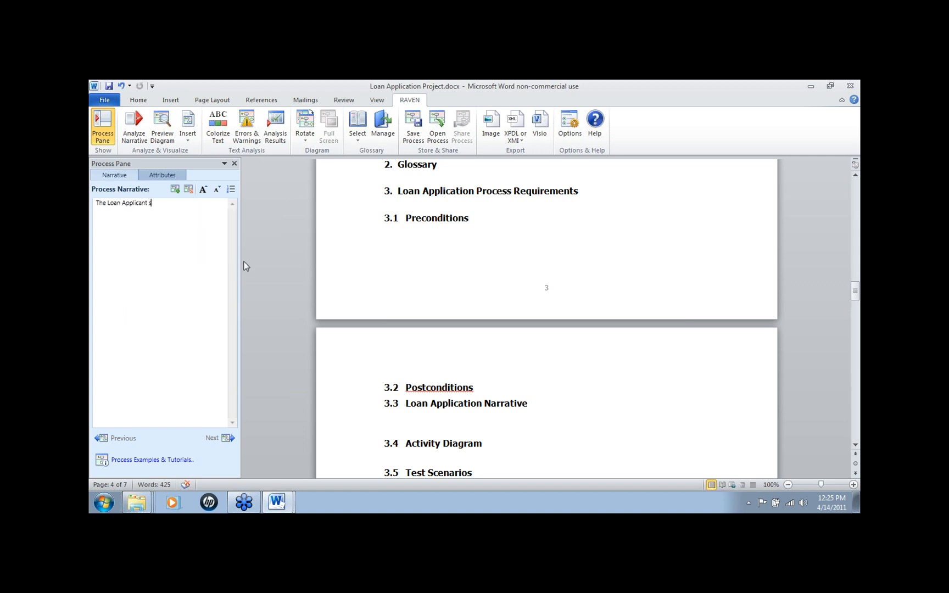
text(elects te L)
key(BackSpace)
key(BackSpace)
key(BackSpace)
text(he L)
text(oan Requet)
key(BackSpace)
text(st Link the Bank Website.)
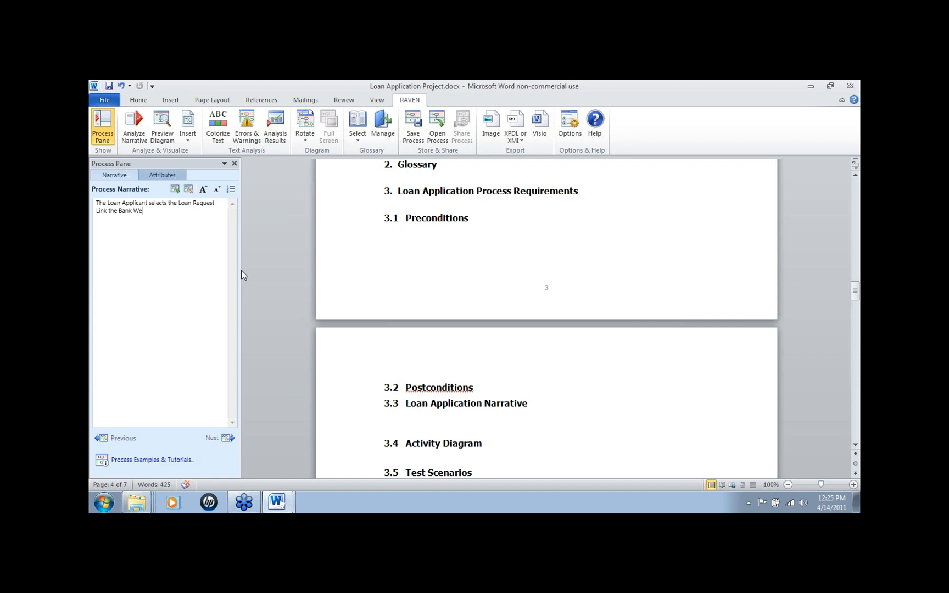
- Add a second narrative paragraph reading "The Bank Website sends a Start Request to the Loan Application System."
key(Return)
key(Return)
text(The Bank)
text( Webstie)
key(BackSpace)
key(BackSpace)
key(BackSpace)
key(BackSpace)
text(ite sends a Start Request to the Loan)
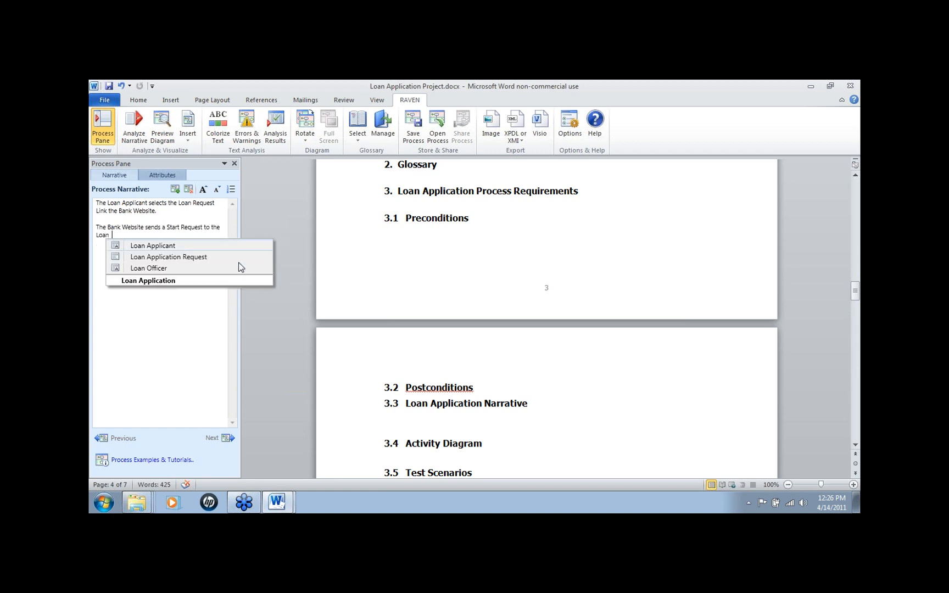
text( Application System.)
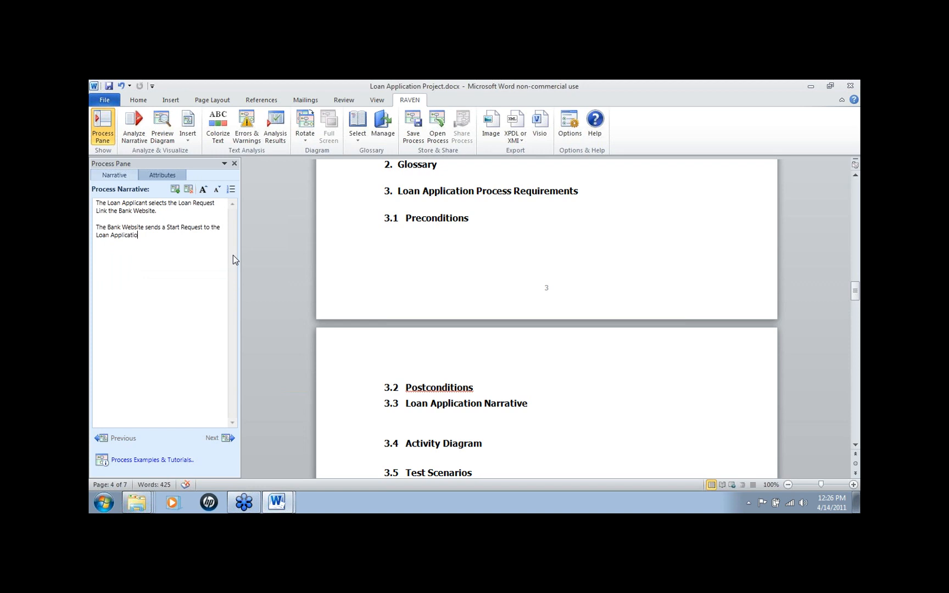
- Add a third narrative paragraph reading "The Loan Application System processes the Loan Request."
key(Return)
key(Return)
text(The Loan)
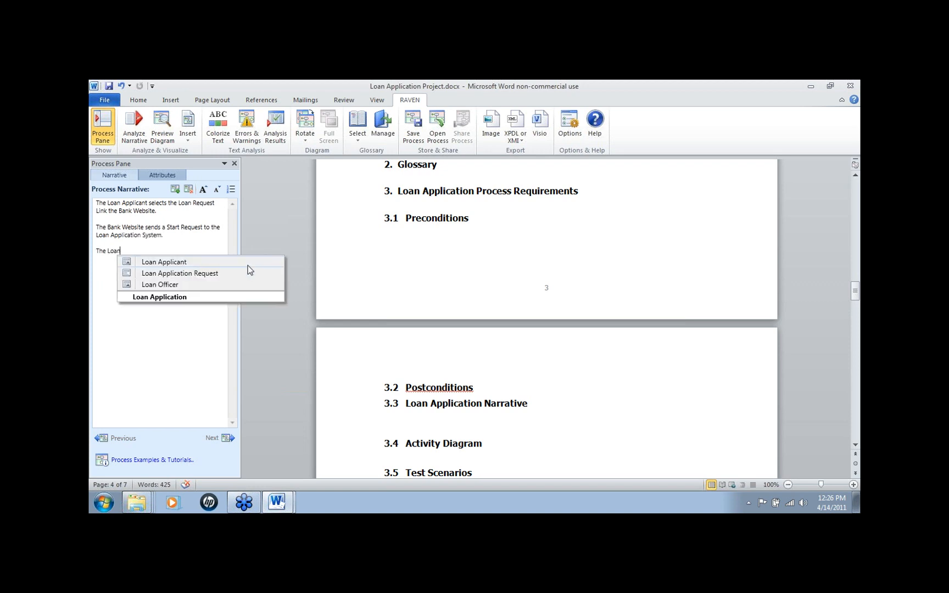
text( Application Sys)
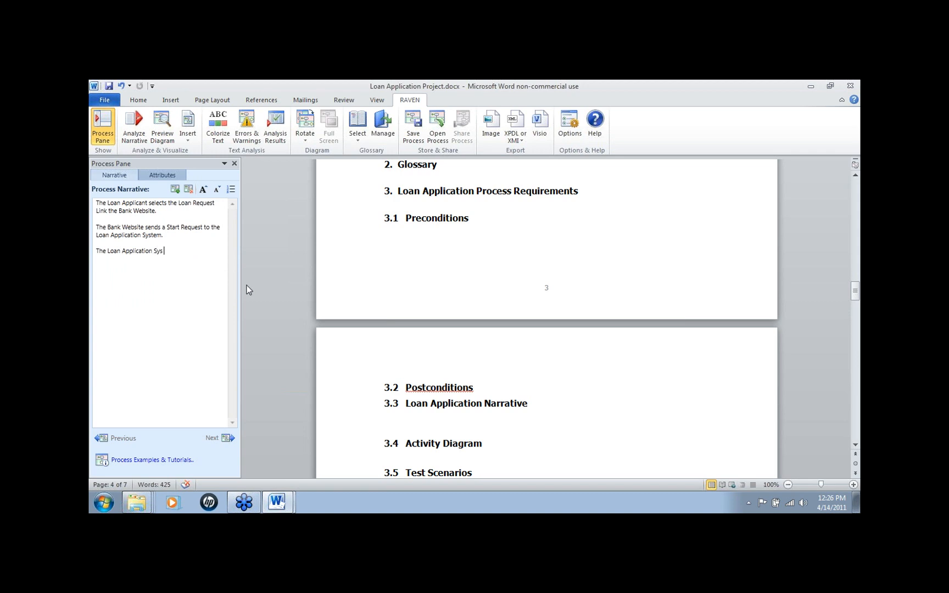
text(tem processes the Lo)
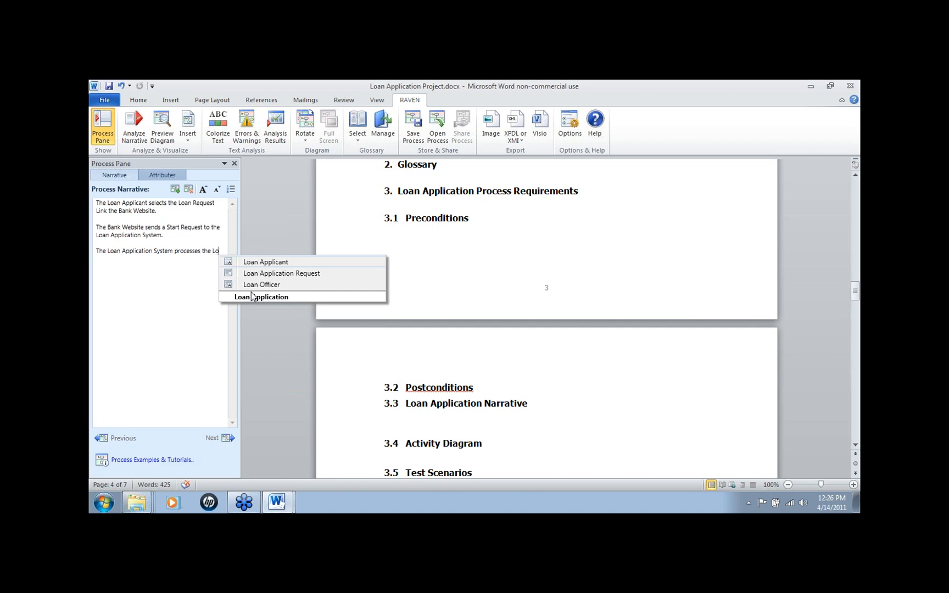
text(an Request.)
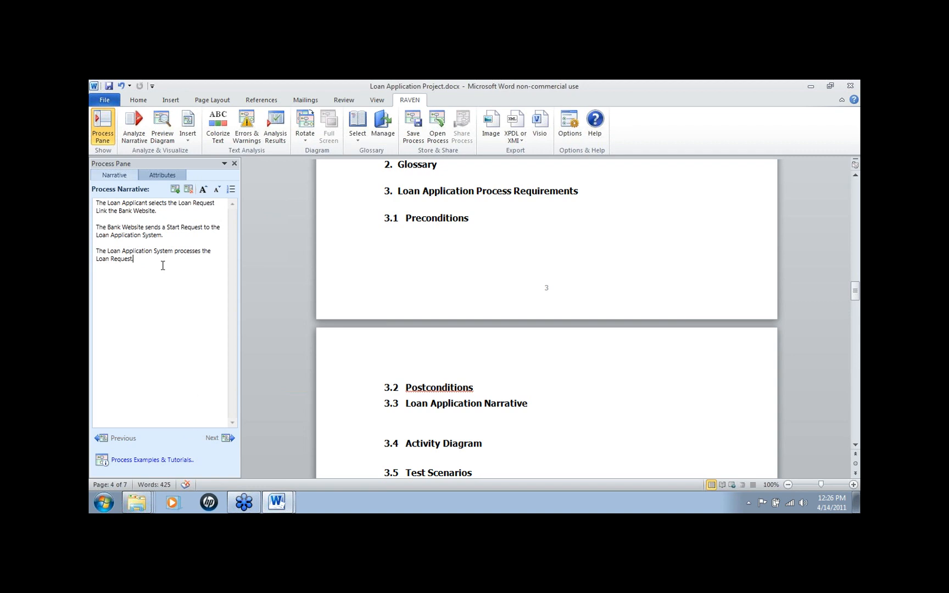
- Analyze the process narrative and inspect the first Non-Glossary Actor entry among the reported errors
click(139, 126)
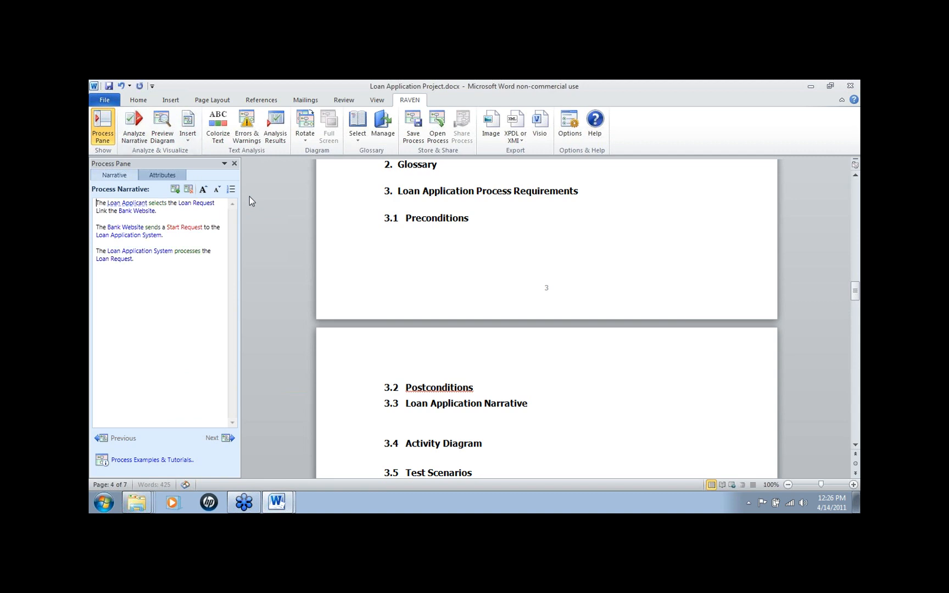
click(251, 124)
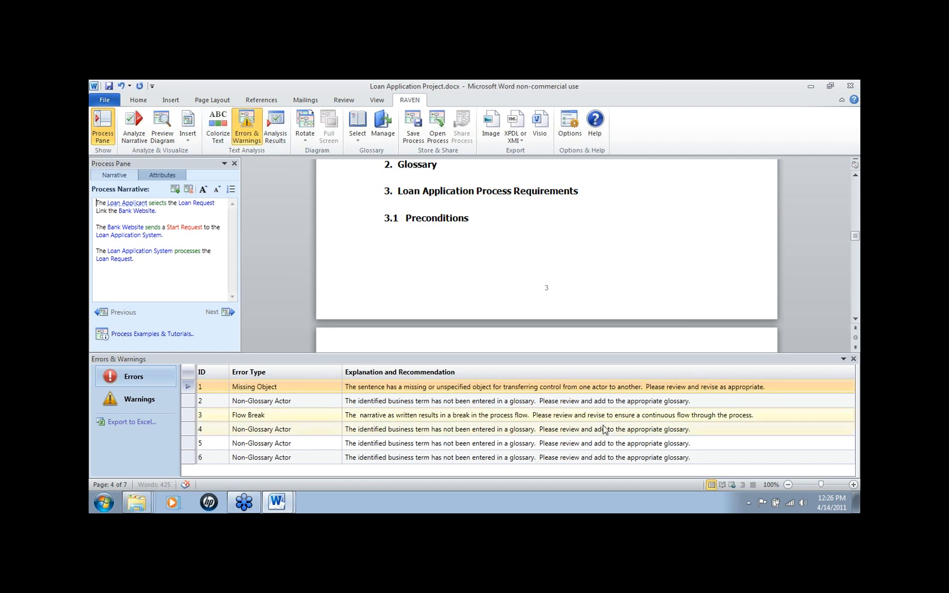
click(273, 403)
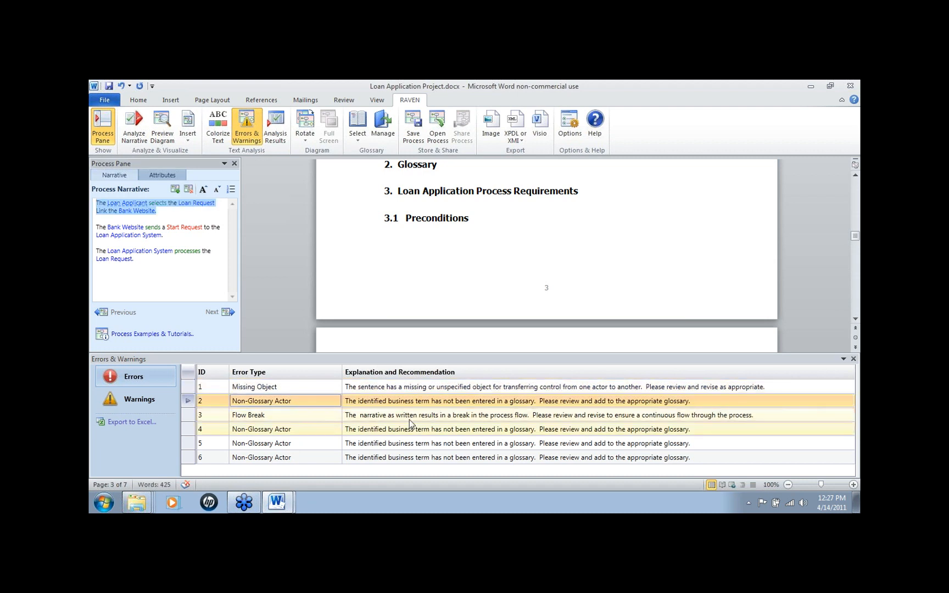
click(375, 400)
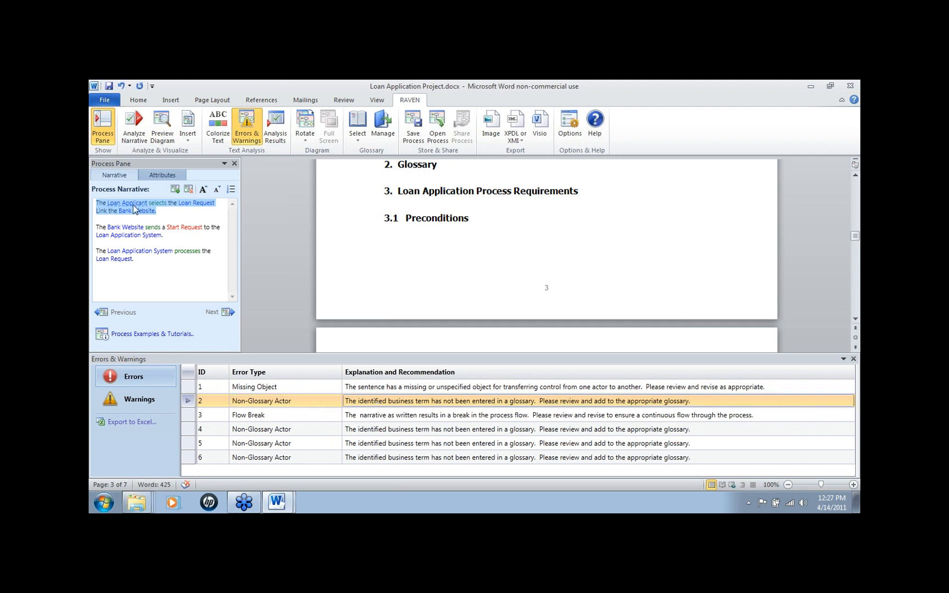
- Review the text analysis results for terms, functions, steps, scenarios and sentences
click(276, 123)
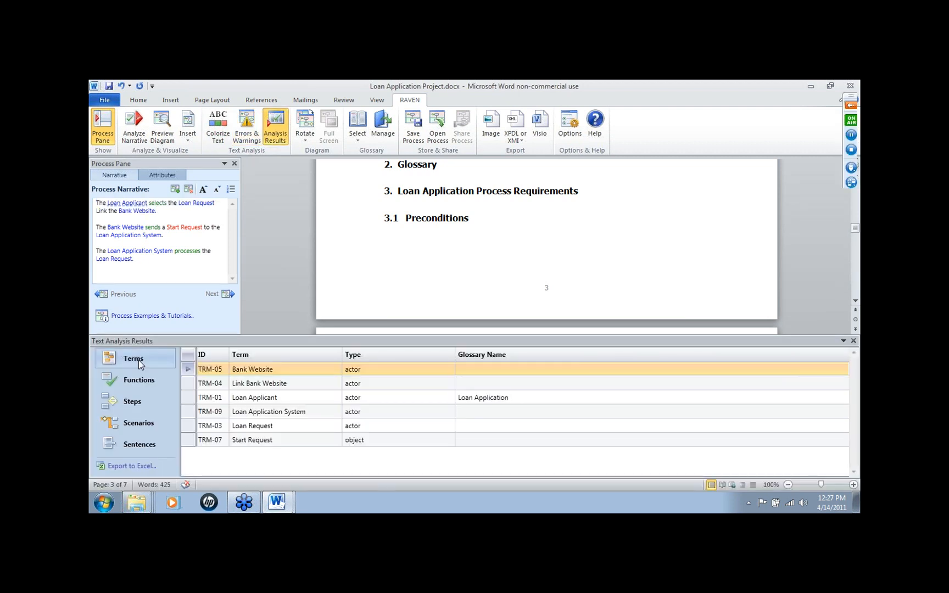
click(139, 382)
click(135, 402)
click(142, 425)
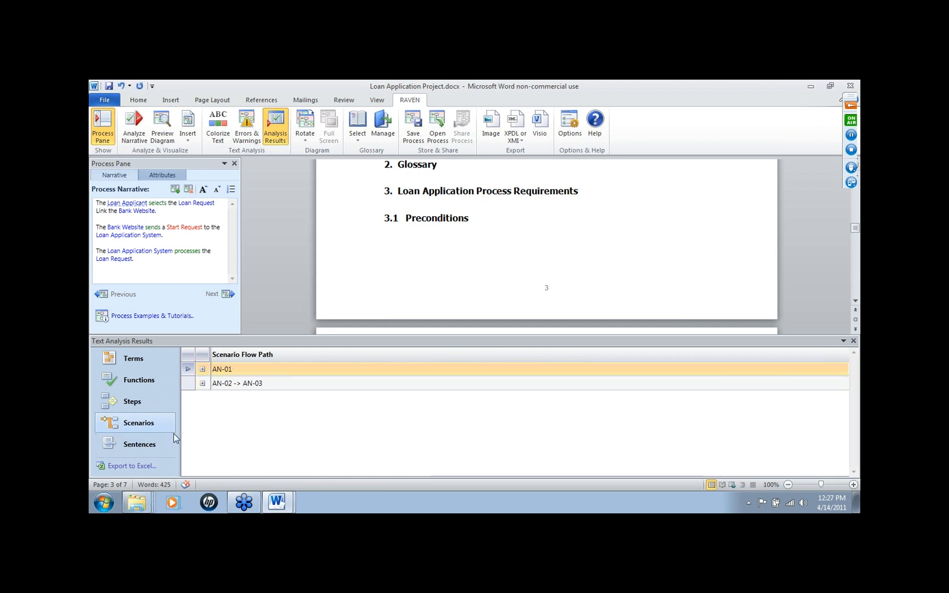
click(133, 448)
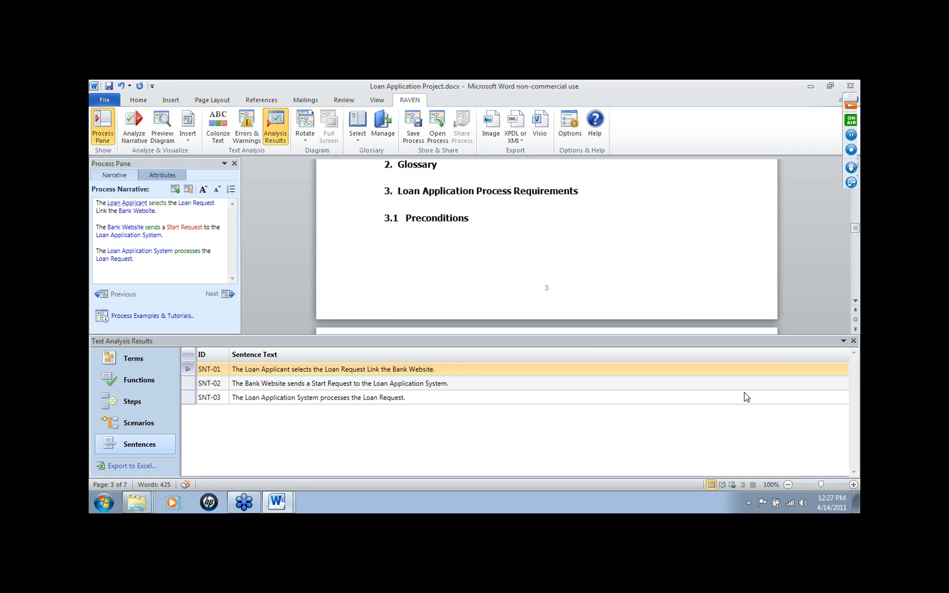
- Close the analysis results and preview the process diagram in a maximized window, rotated and fitted to the window
click(853, 341)
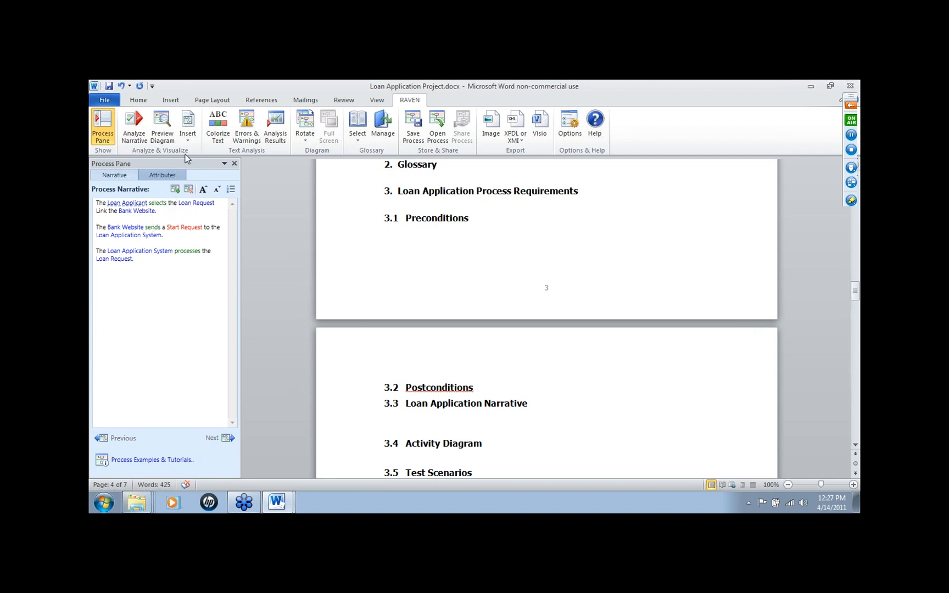
click(165, 125)
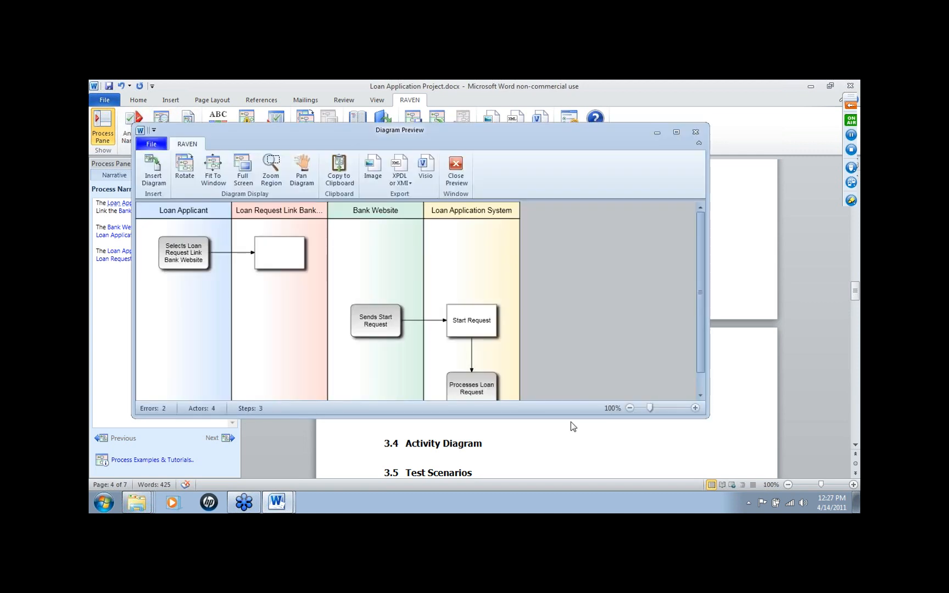
drag(572, 418, 588, 486)
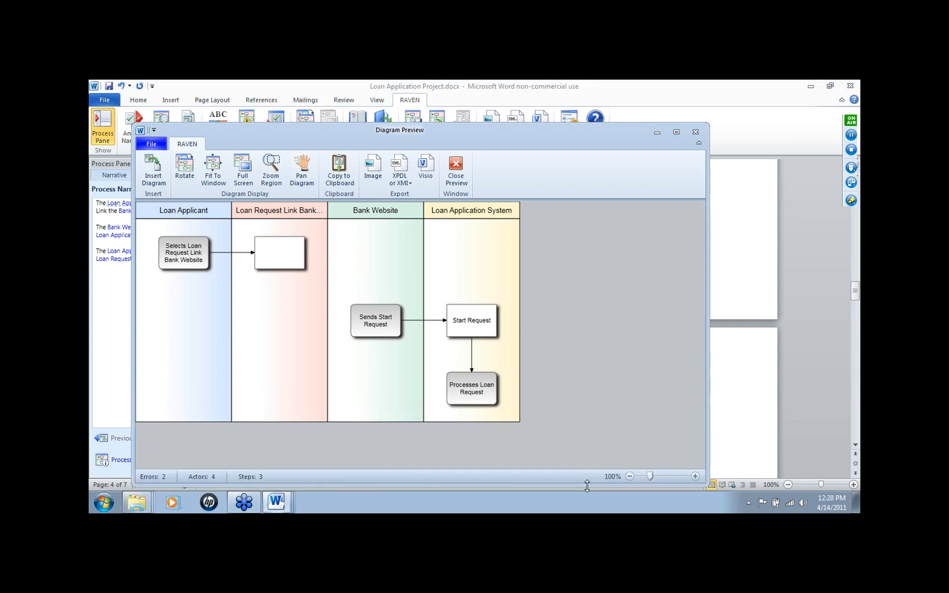
double_click(527, 139)
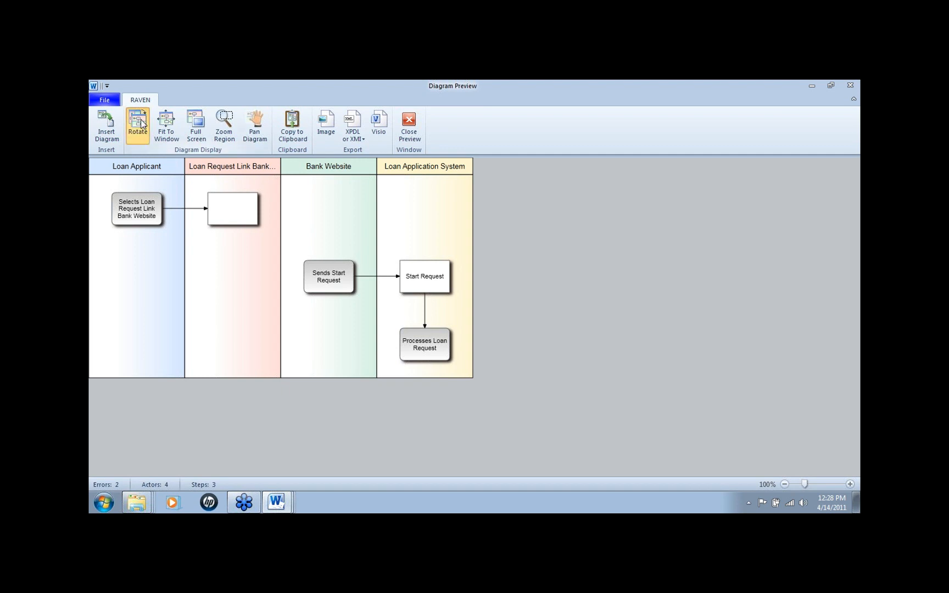
click(139, 123)
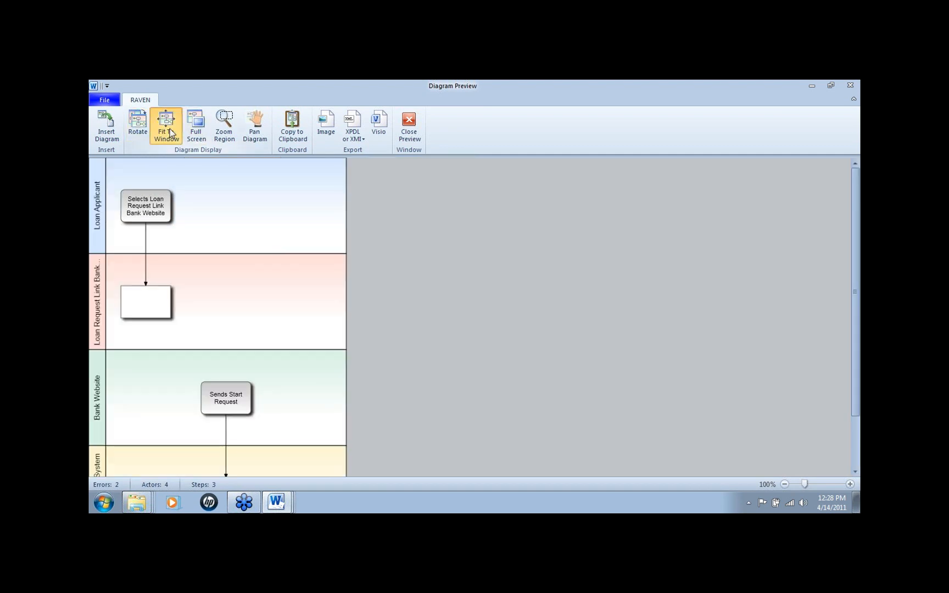
click(166, 125)
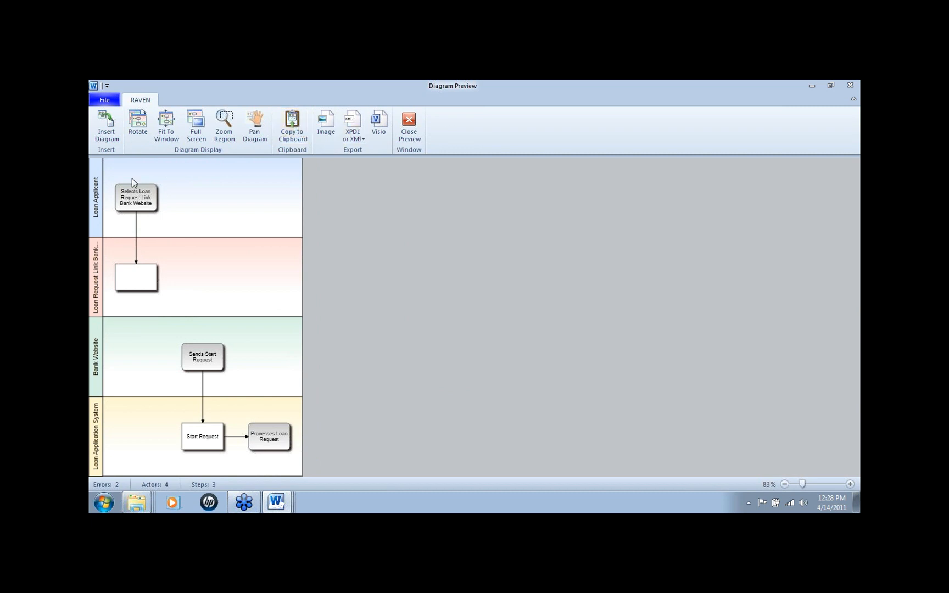
click(853, 84)
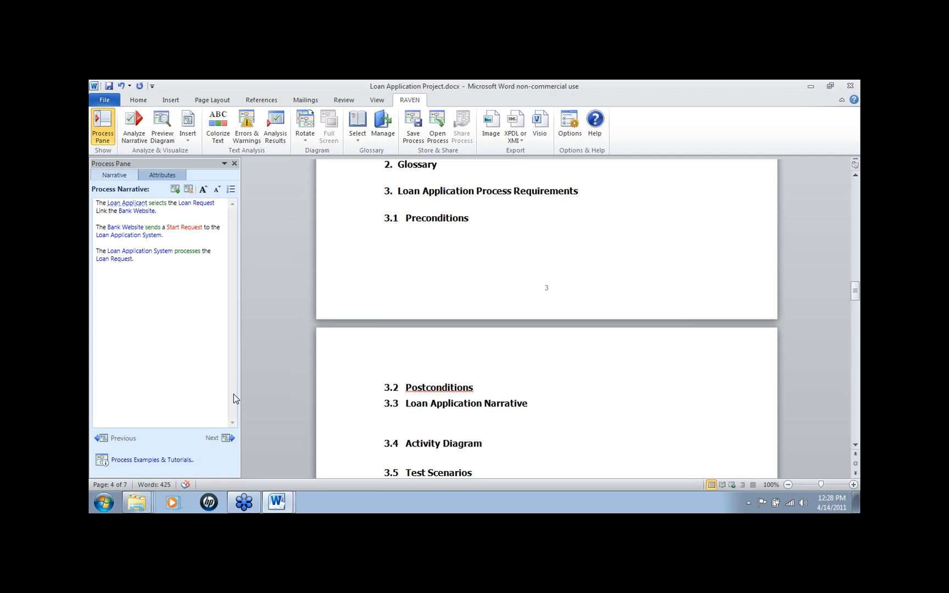
- Insert "in" after "Link" in the first narrative sentence and analyze the narrative again
click(108, 210)
text(in)
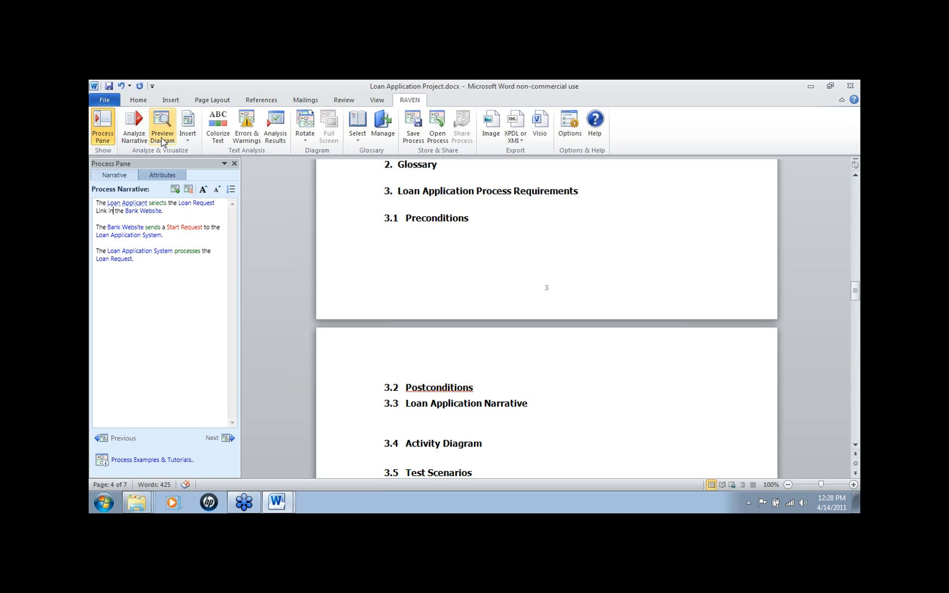
click(134, 128)
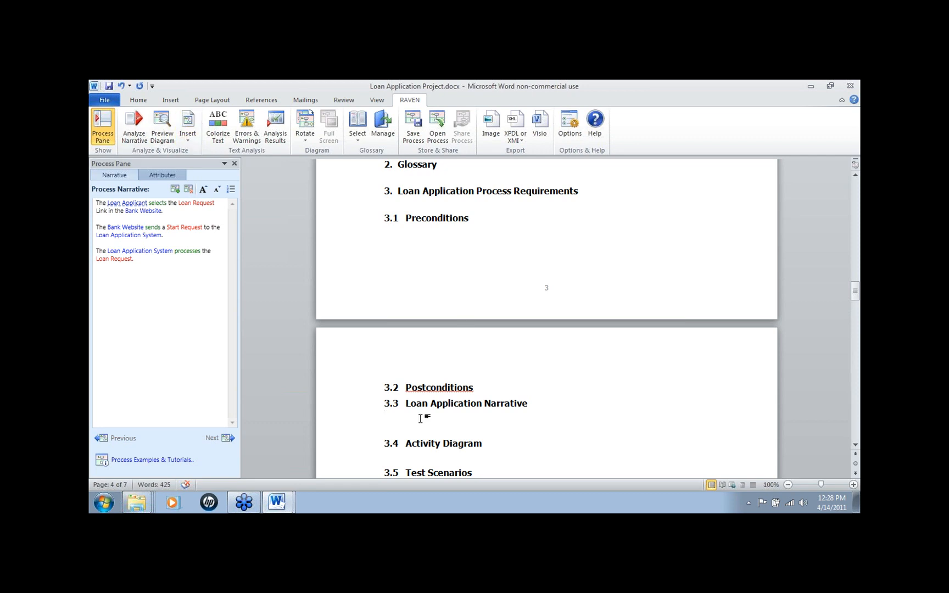
- Insert the process narrative into the document under heading 3.3 Loan Application Narrative
scroll(421, 418, down, 1)
scroll(422, 418, down, 4)
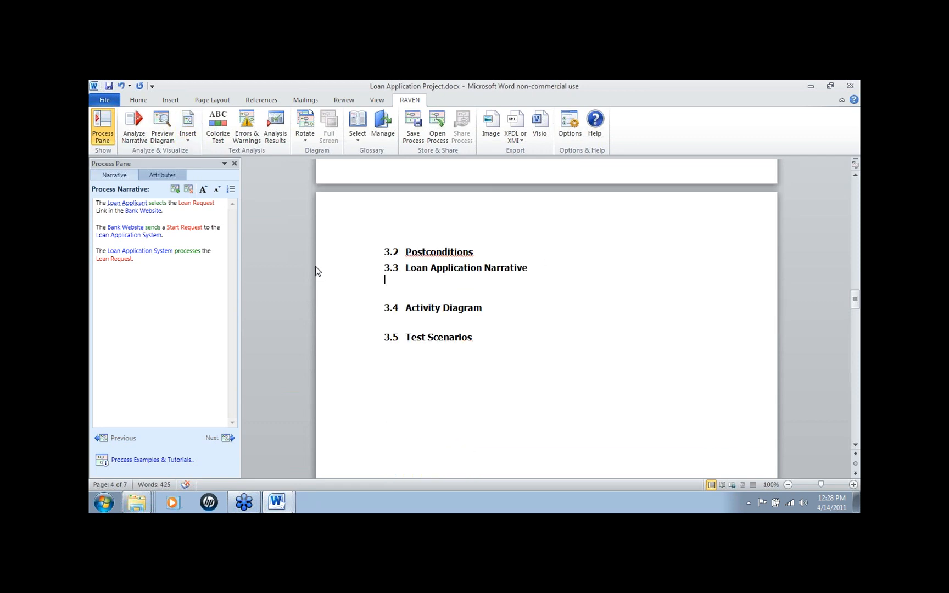
click(188, 129)
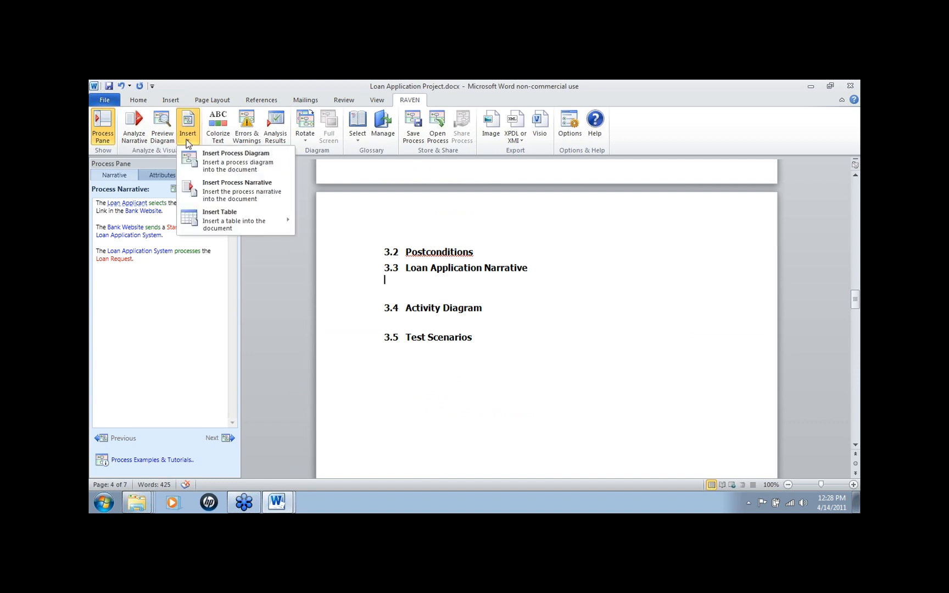
click(210, 197)
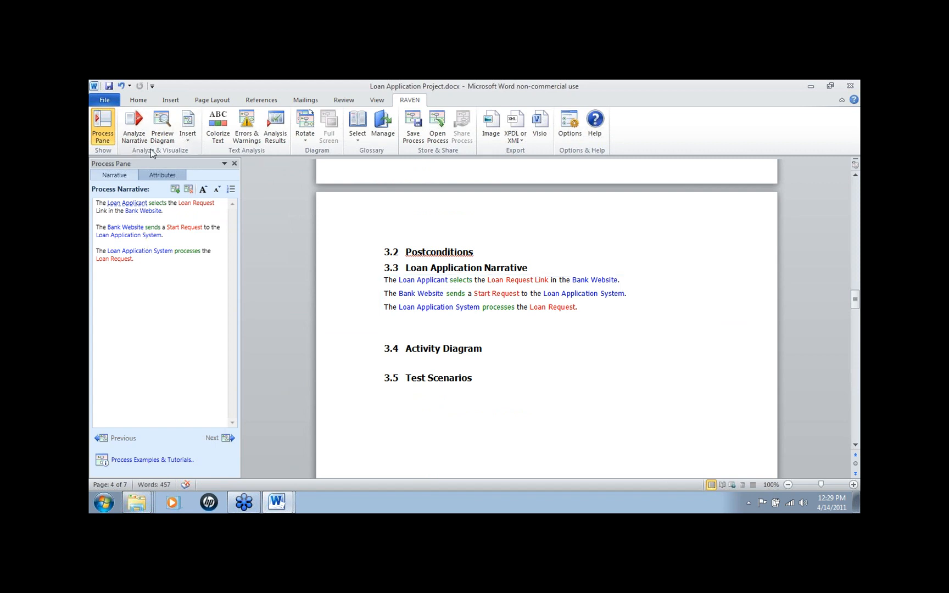
- Insert the process diagram under heading 3.4 Activity Diagram and check it against the narrative
click(187, 128)
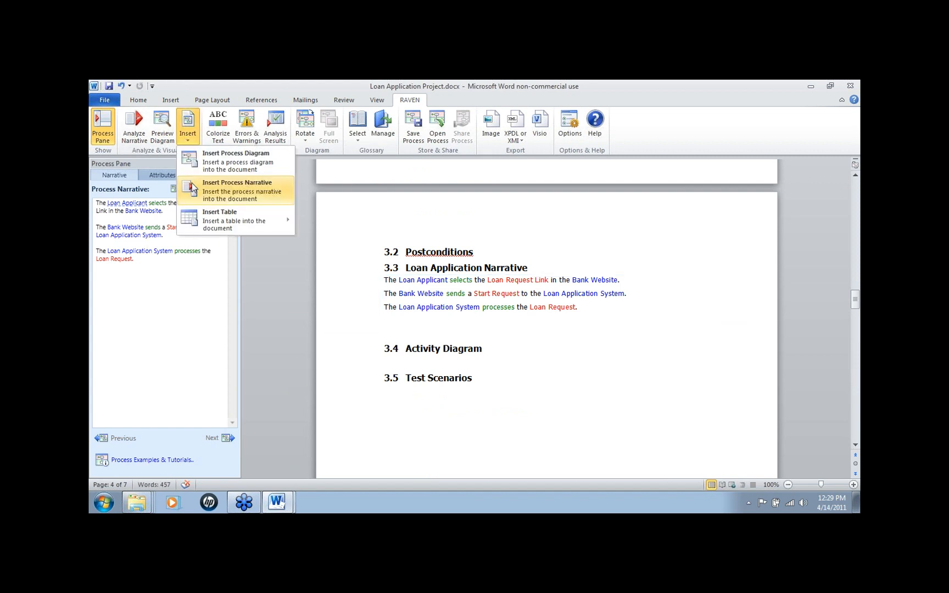
click(192, 161)
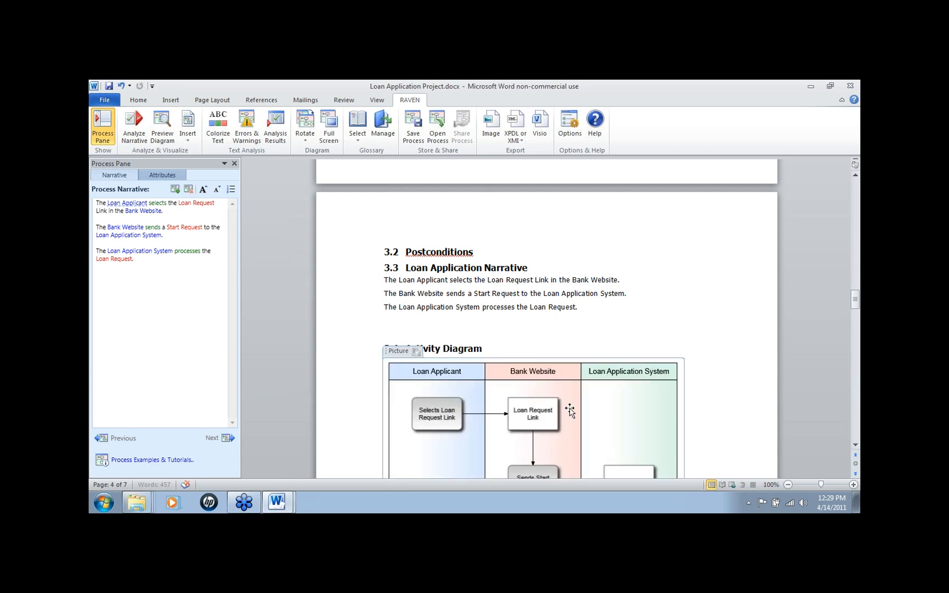
scroll(615, 434, down, 3)
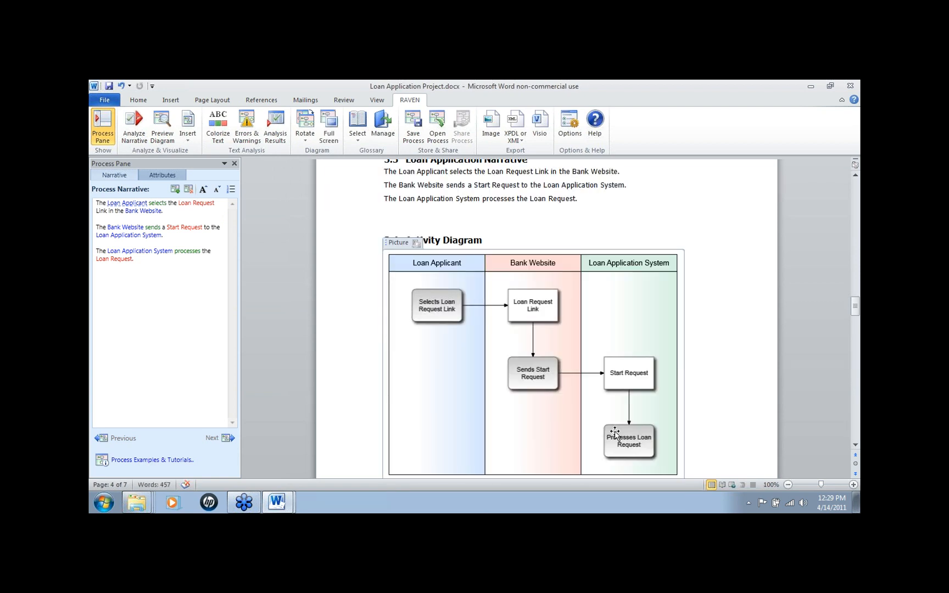
scroll(615, 434, up, 4)
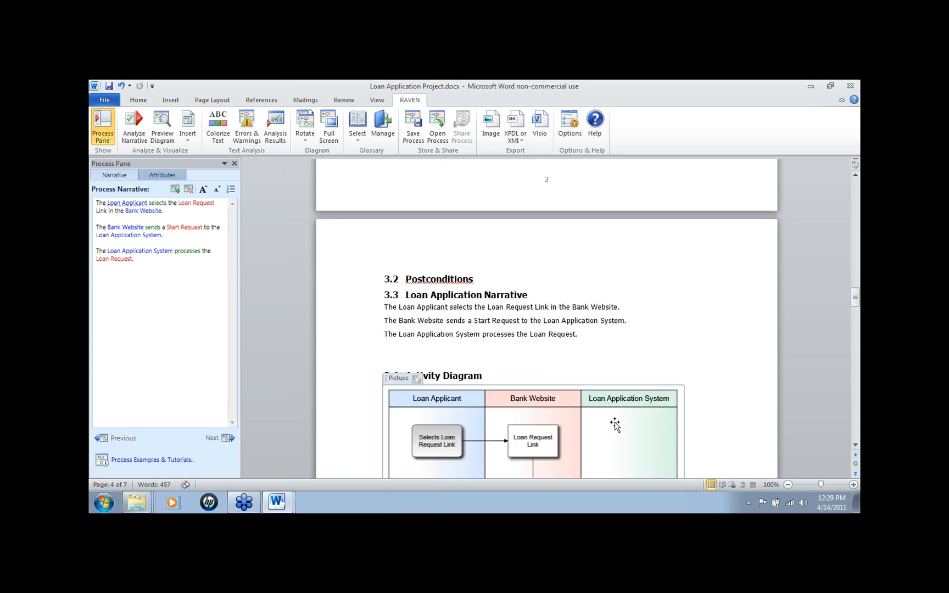
scroll(615, 425, down, 2)
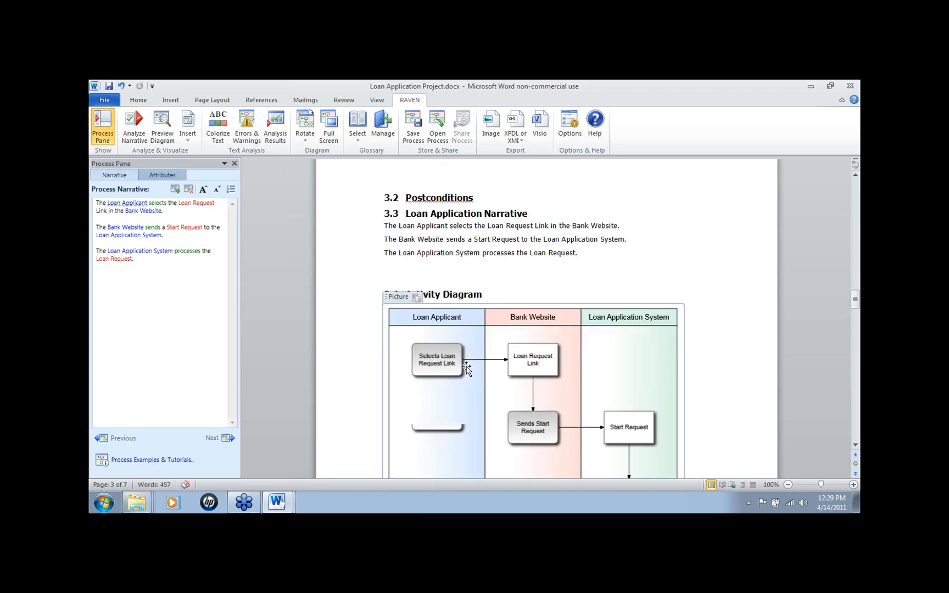
- Insert a scenarios table under heading 3.5 Test Scenarios
scroll(467, 371, down, 5)
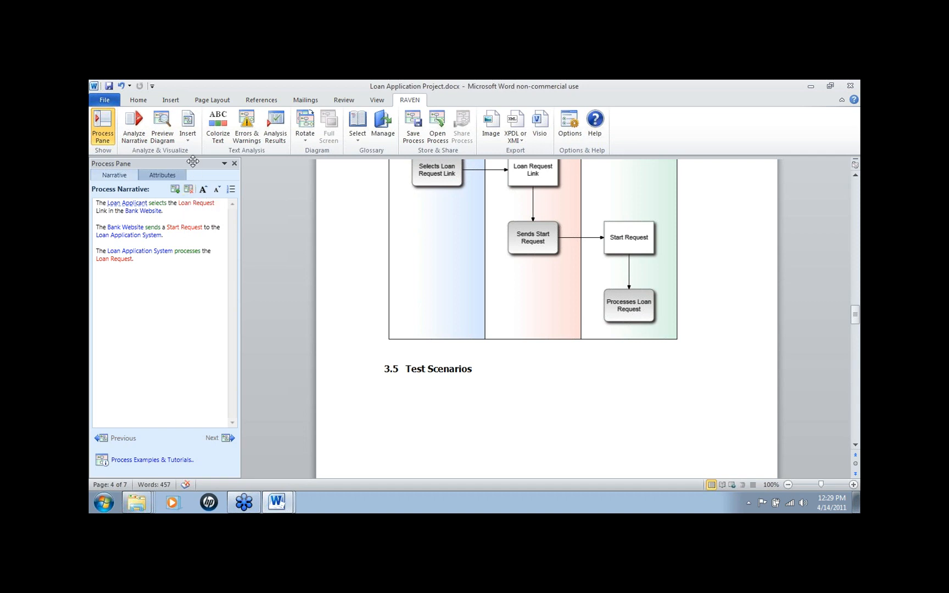
click(187, 143)
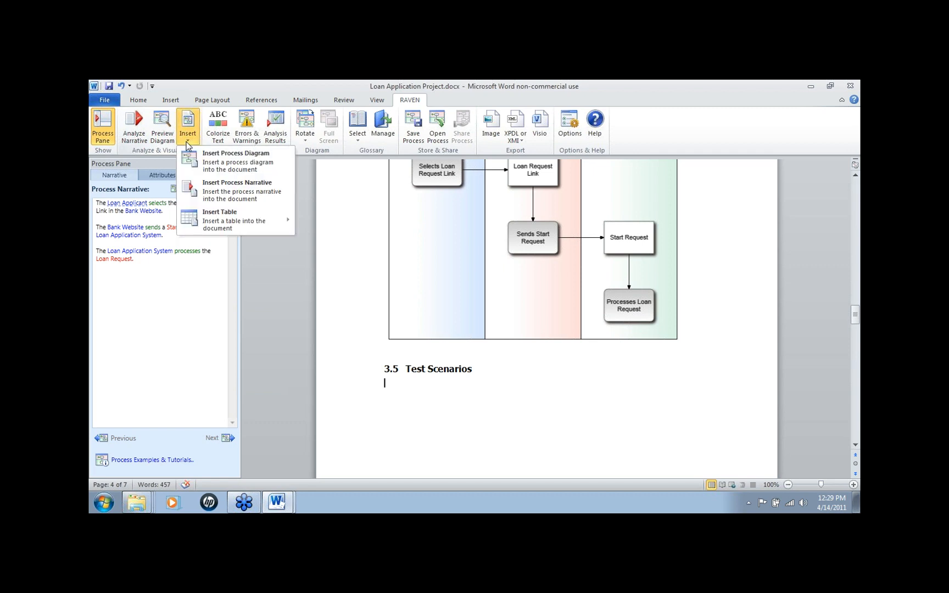
mouse_move(208, 223)
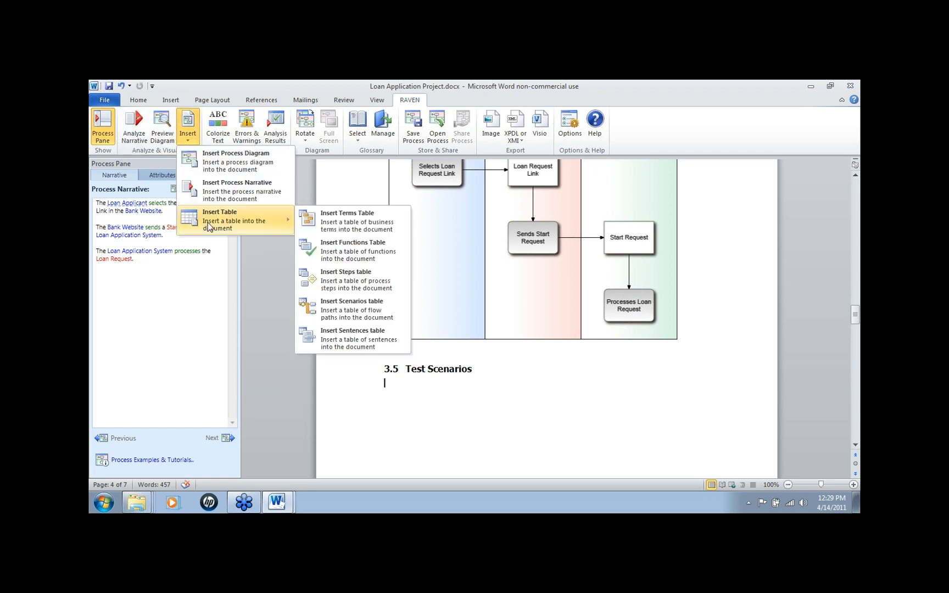
click(333, 314)
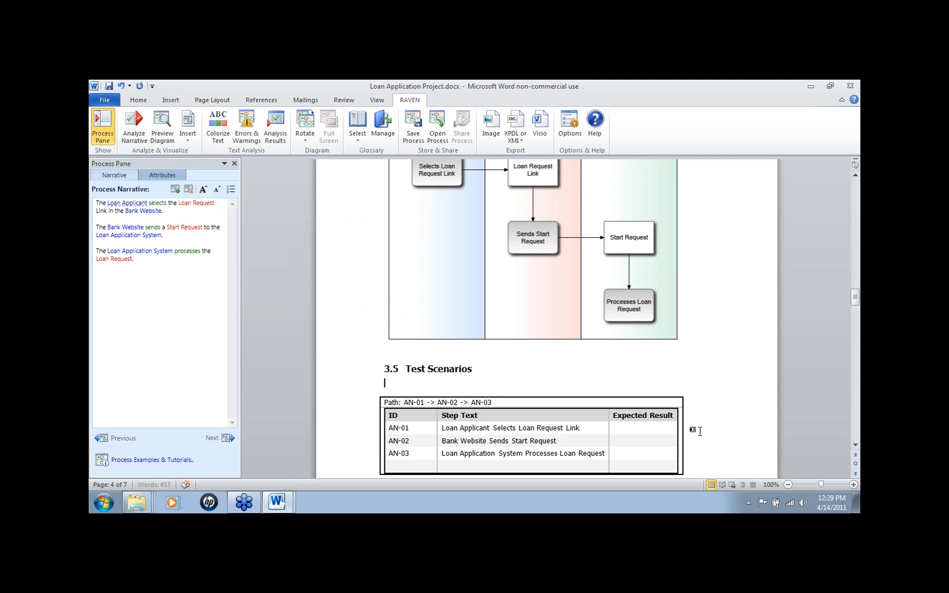
- Review the inserted narrative, activity diagram and test scenarios table and the remaining pages of the document
scroll(709, 424, down, 2)
scroll(716, 419, down, 1)
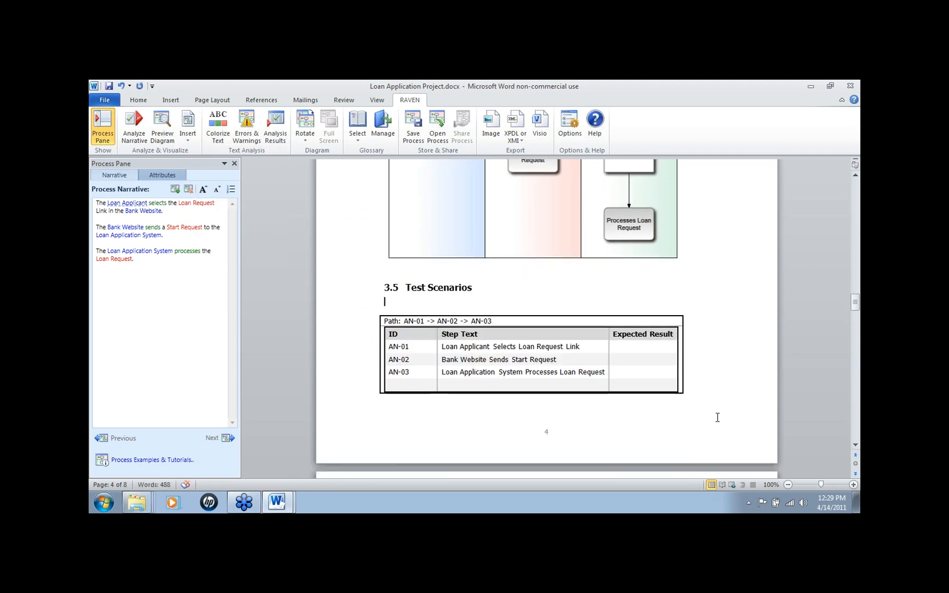
scroll(718, 417, down, 1)
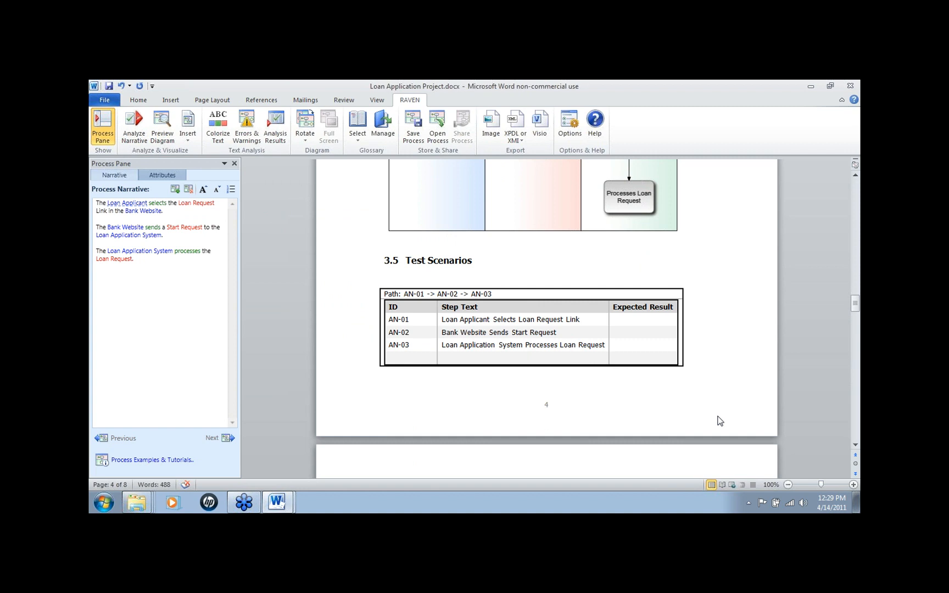
scroll(720, 419, up, 15)
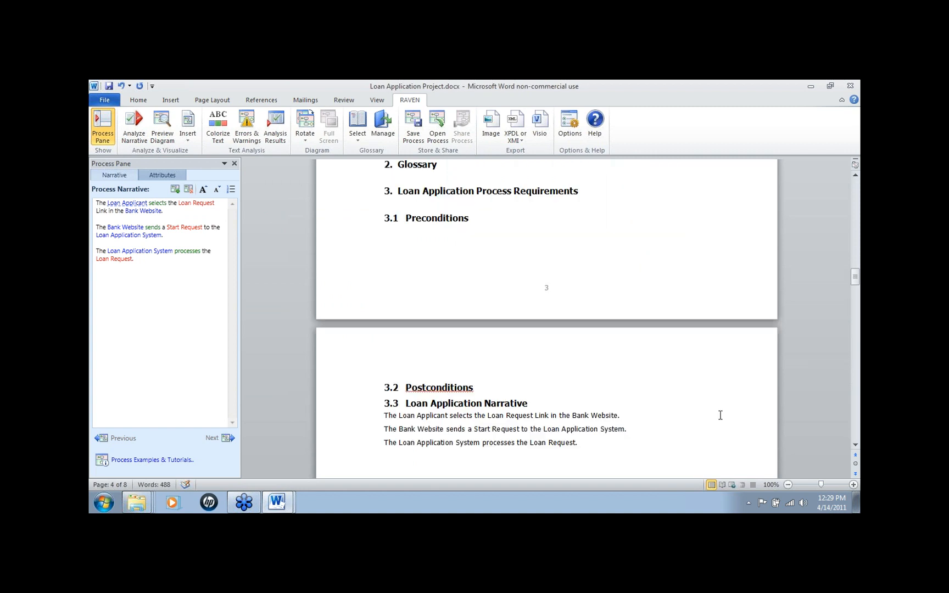
scroll(720, 416, down, 8)
scroll(553, 447, down, 1)
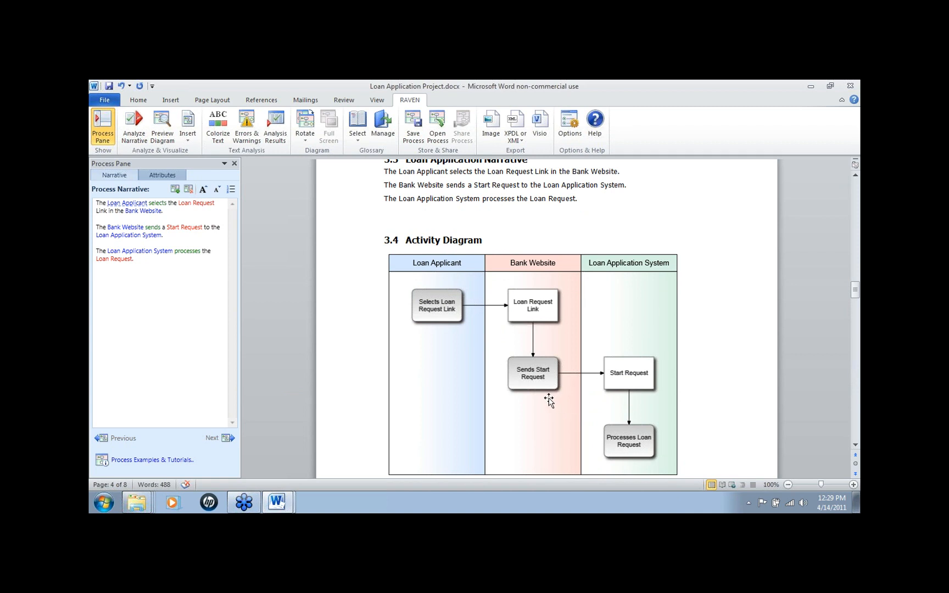
scroll(549, 402, up, 1)
scroll(549, 400, up, 1)
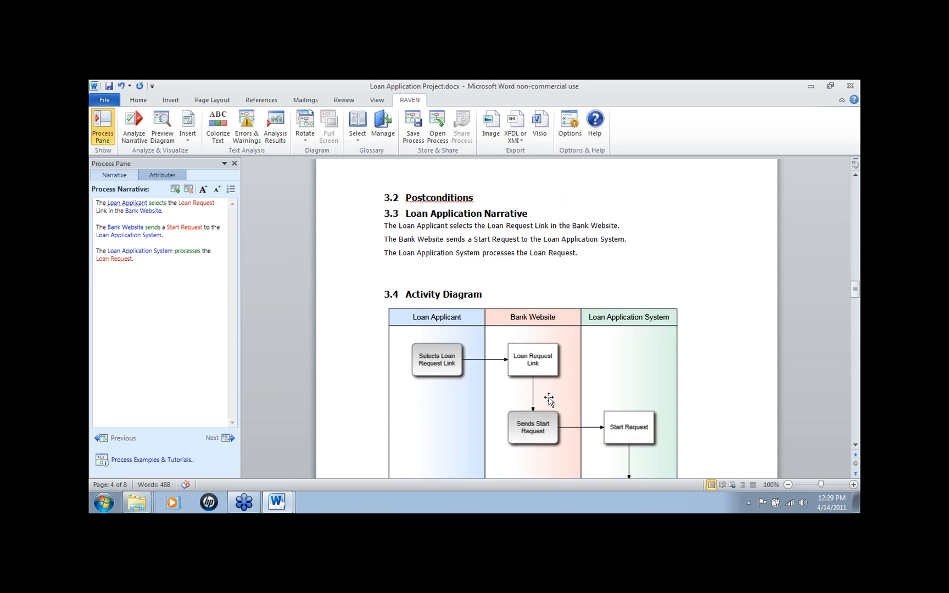
scroll(549, 399, down, 7)
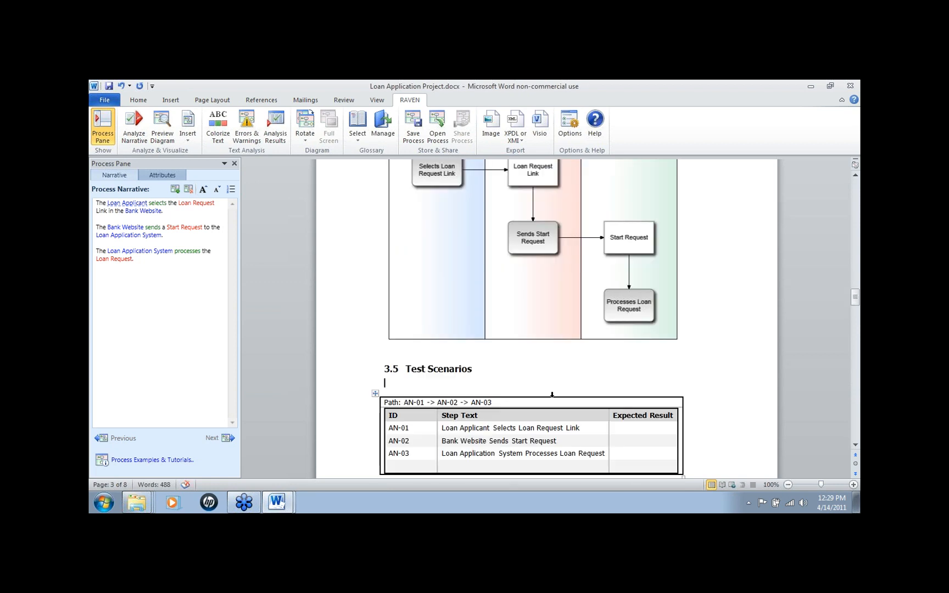
scroll(552, 394, down, 4)
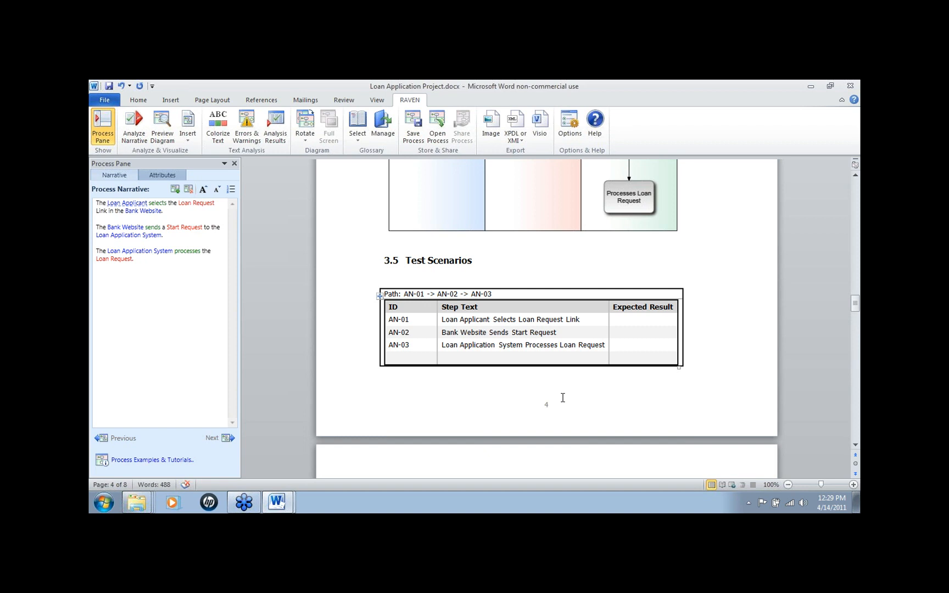
scroll(562, 399, down, 12)
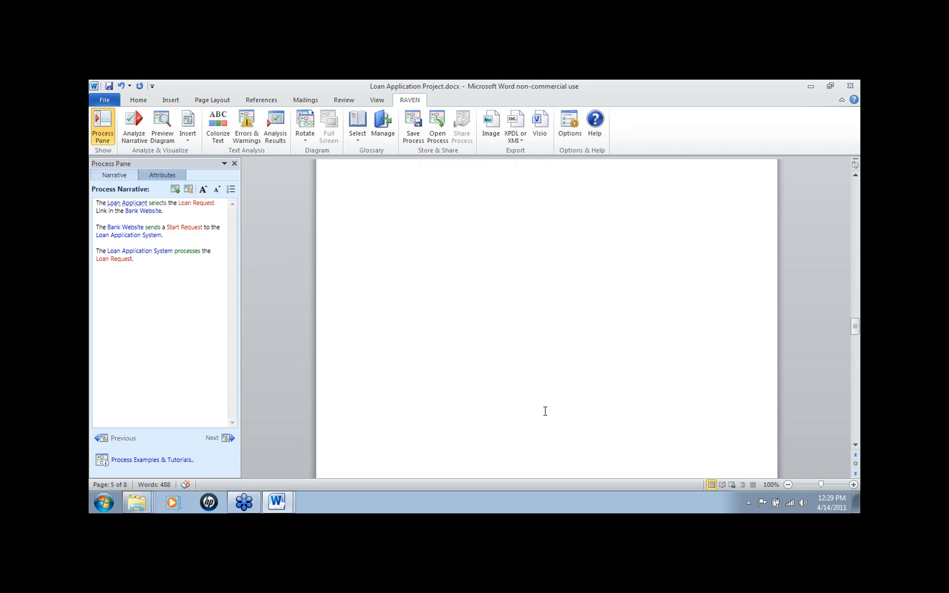
scroll(531, 366, down, 3)
scroll(529, 364, down, 3)
scroll(529, 365, down, 3)
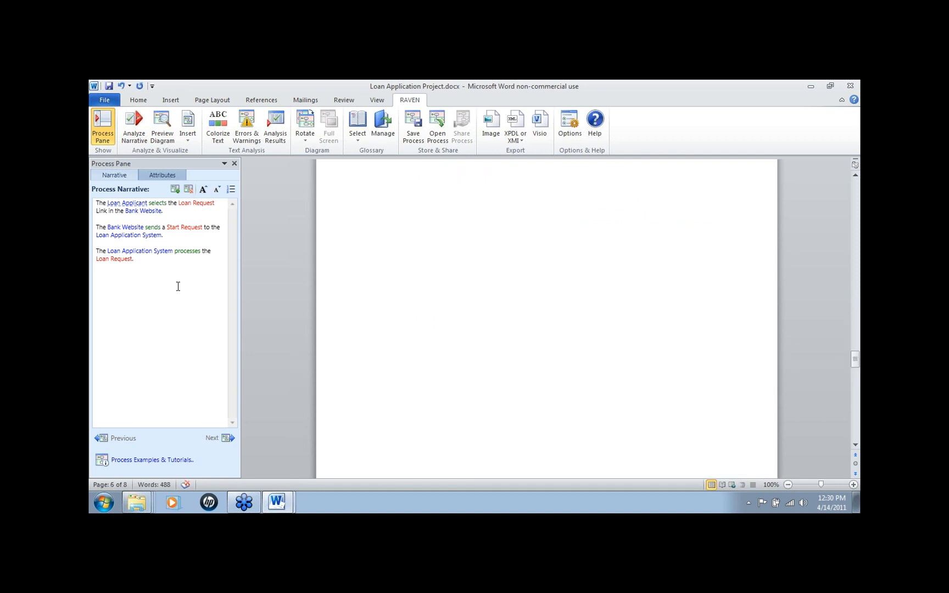
- Create a new process with the narrative text copied from use case text.docx and analyze it
click(175, 190)
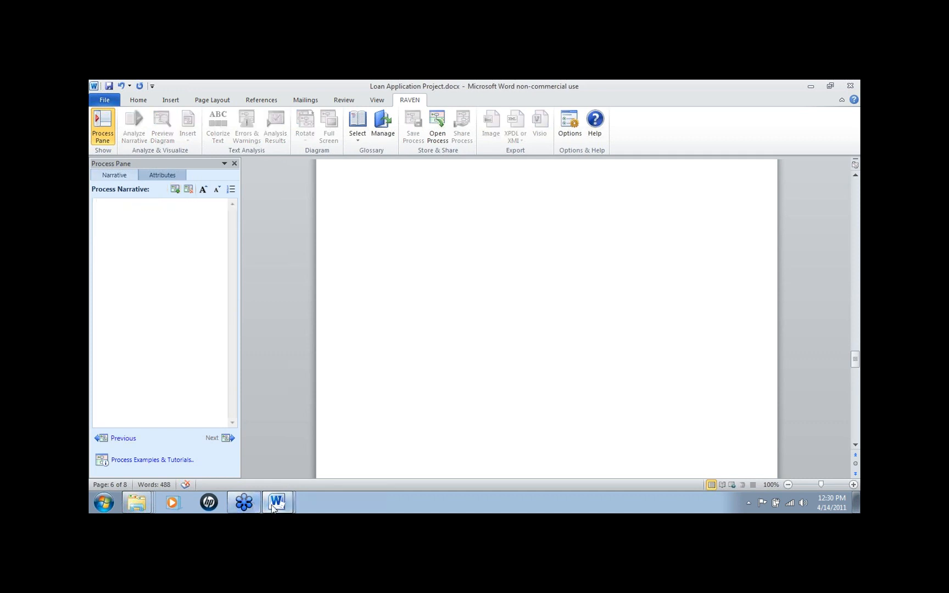
click(273, 509)
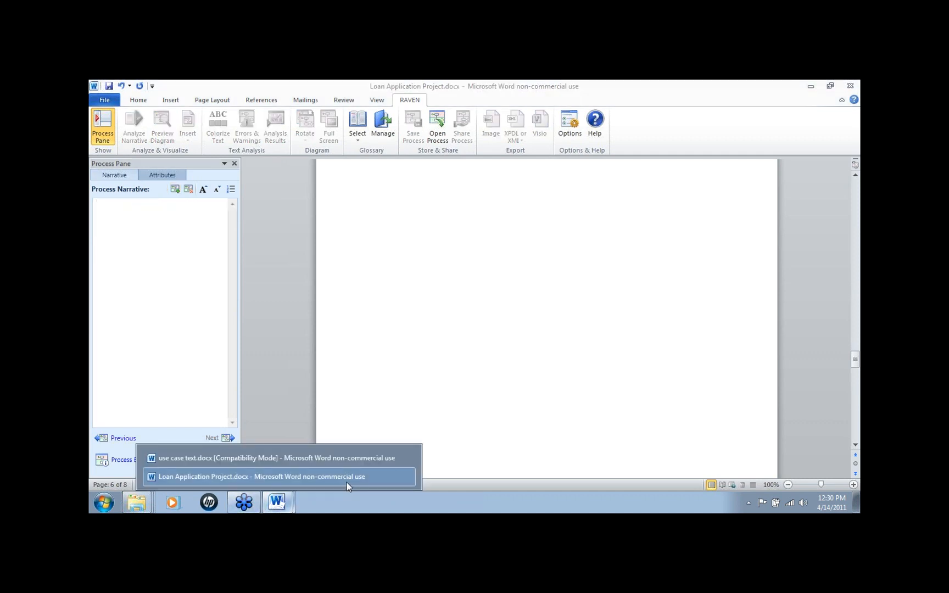
click(226, 460)
click(168, 259)
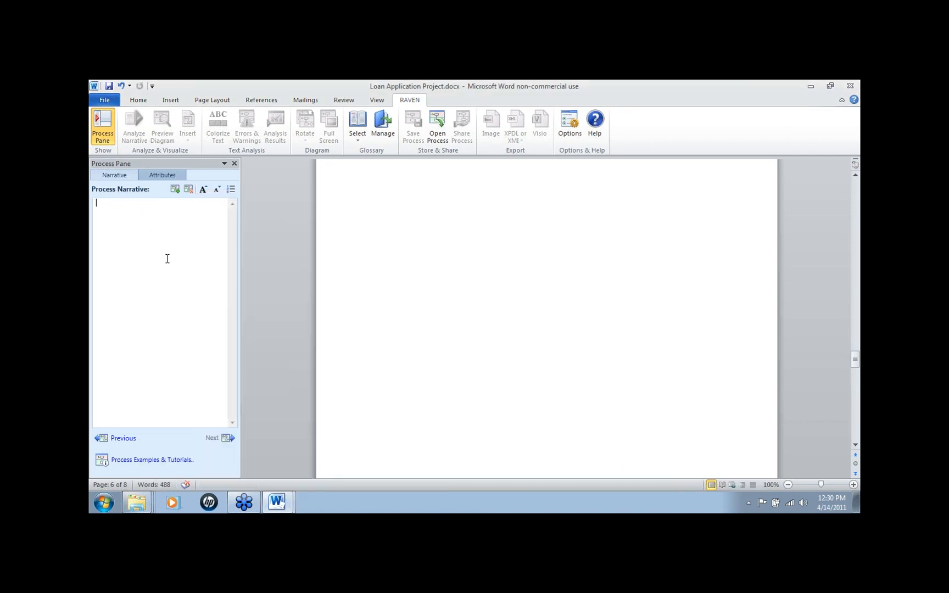
key(ctrl+v)
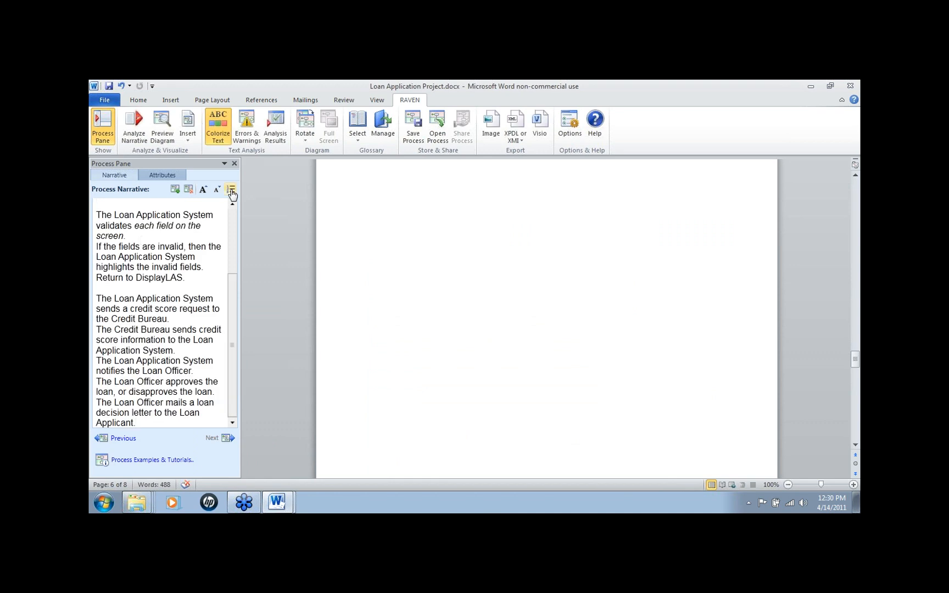
click(134, 126)
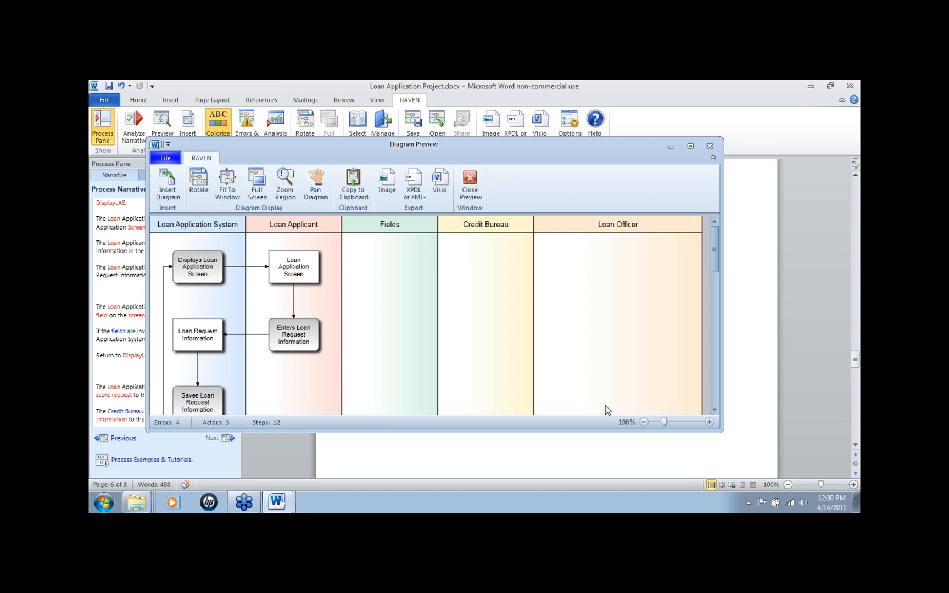
- Examine the previewed process diagram and the listed analysis errors, including the incomplete conditional in the narrative
scroll(605, 405, down, 5)
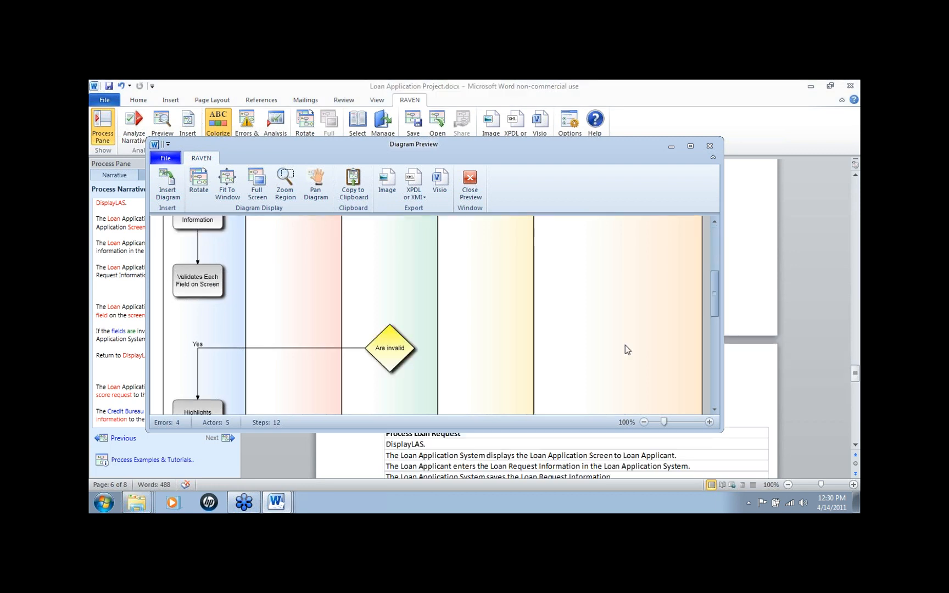
click(251, 134)
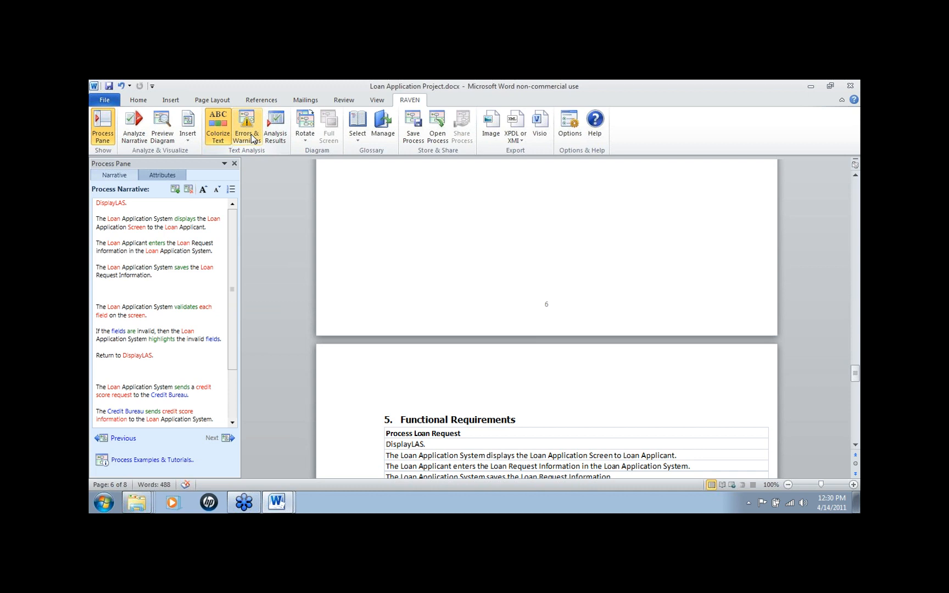
click(252, 138)
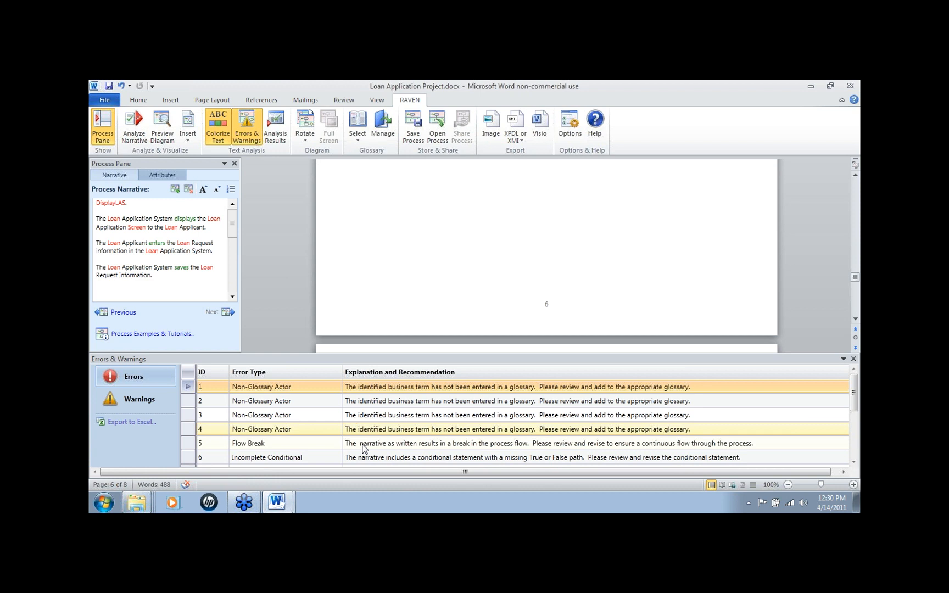
click(384, 456)
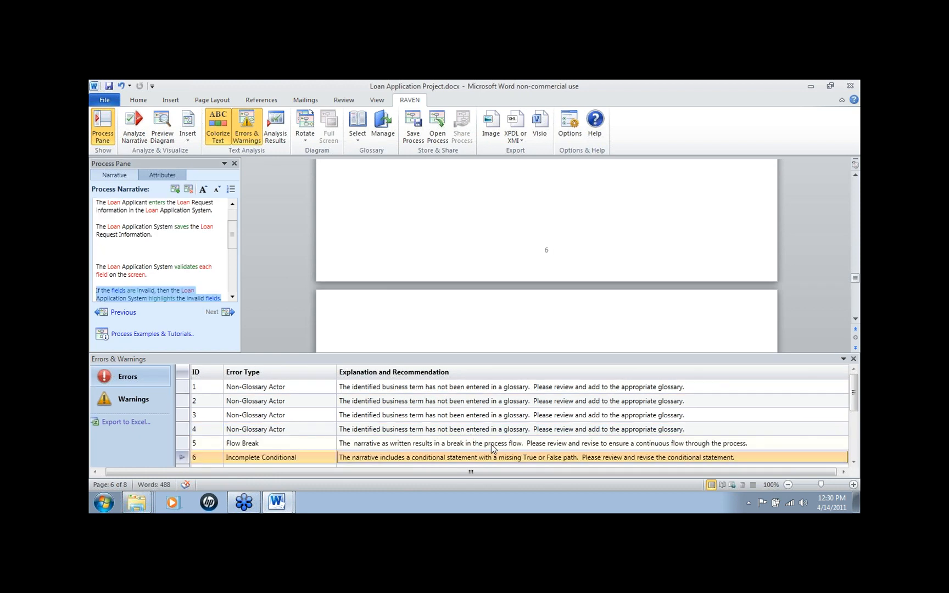
click(854, 360)
- Insert the process diagram on a new line under heading 4.4 Activity View
scroll(487, 403, up, 8)
click(394, 220)
click(472, 204)
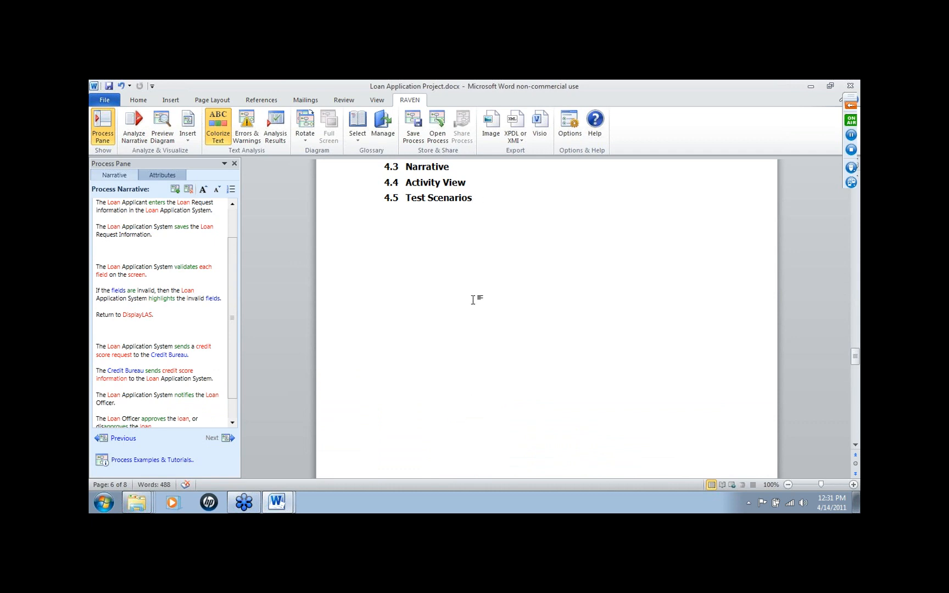
key(ctrl+z)
click(466, 184)
key(Return)
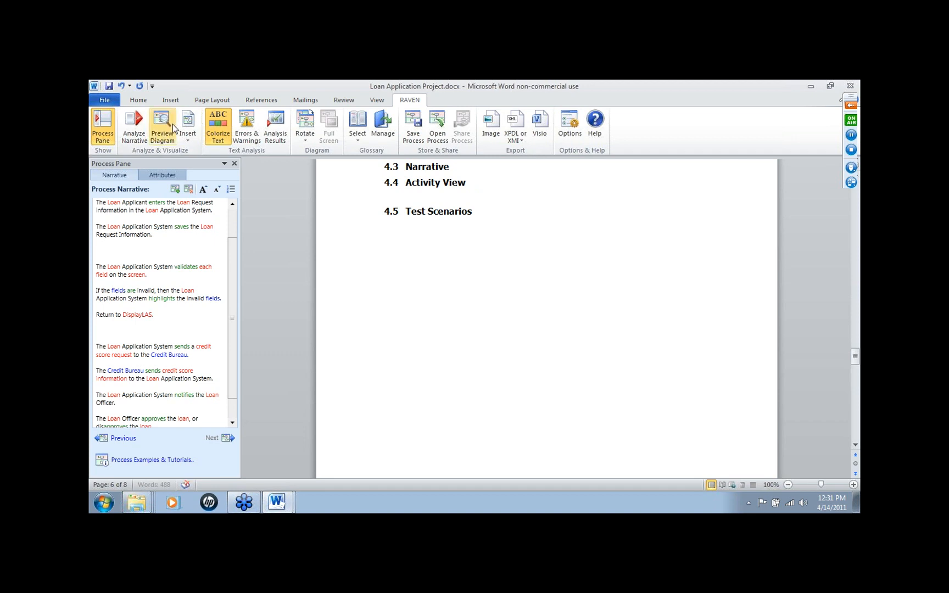
click(187, 130)
click(209, 155)
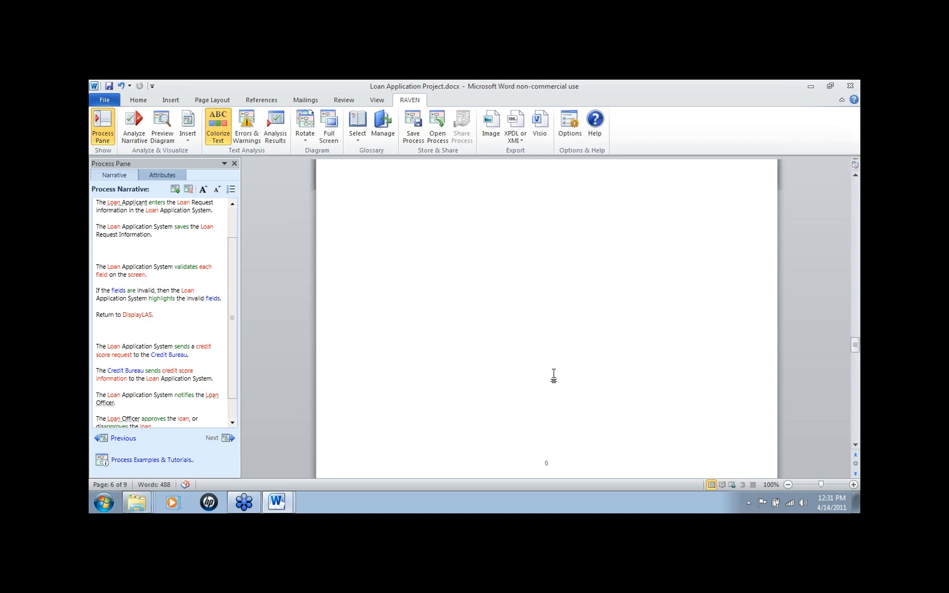
- Insert a scenarios table under heading 4.5 Test Scenarios and look through its paths
scroll(554, 374, down, 4)
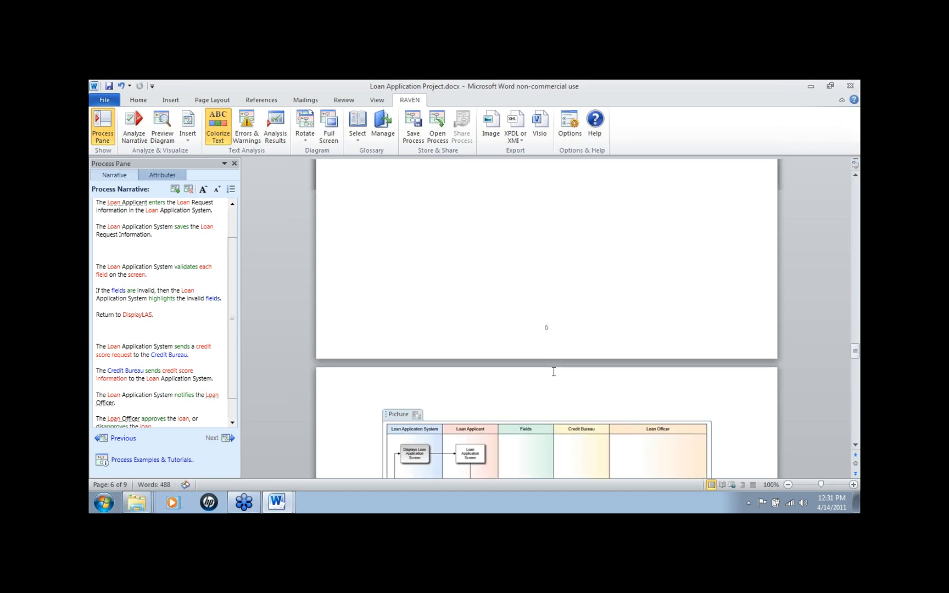
scroll(554, 372, down, 10)
scroll(554, 373, down, 3)
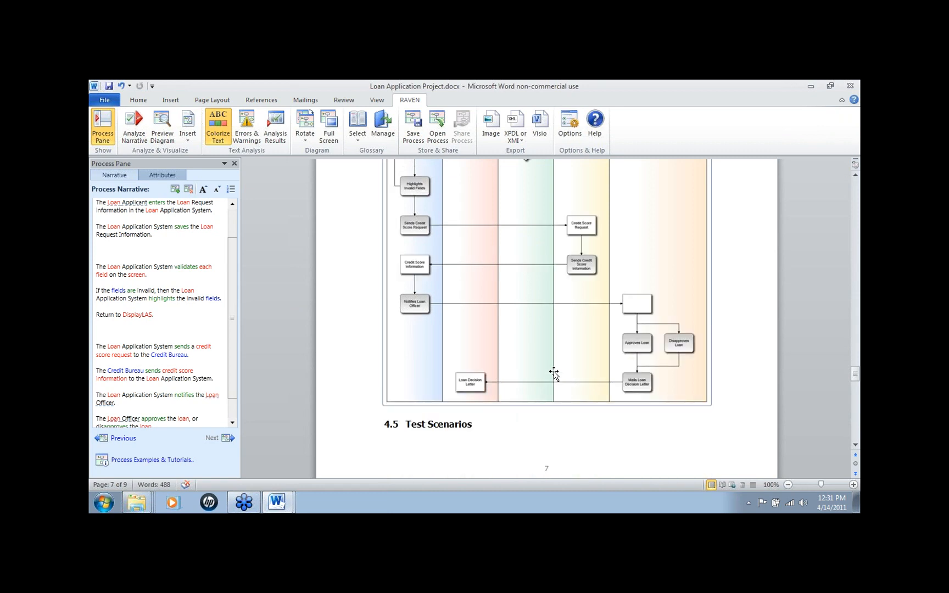
click(512, 437)
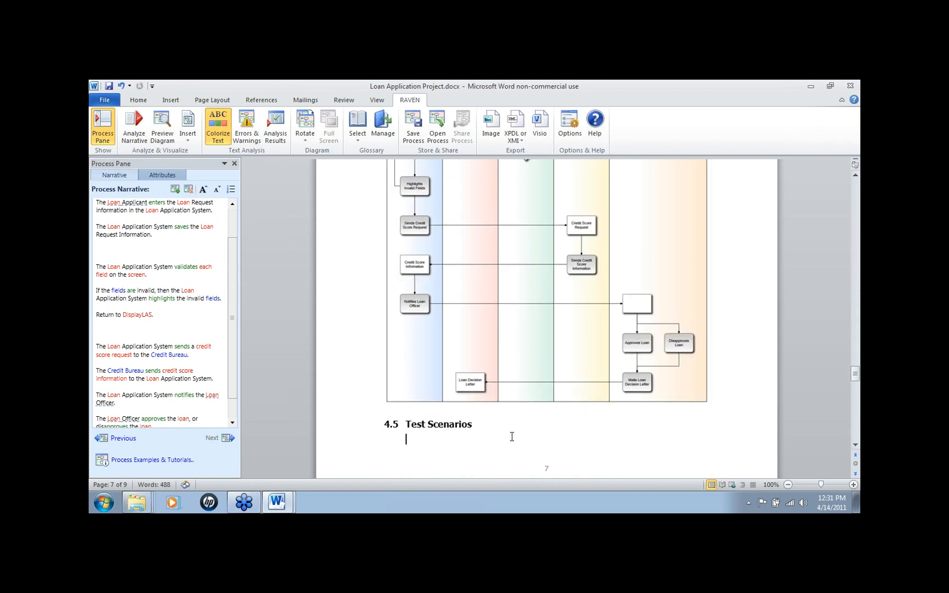
click(187, 130)
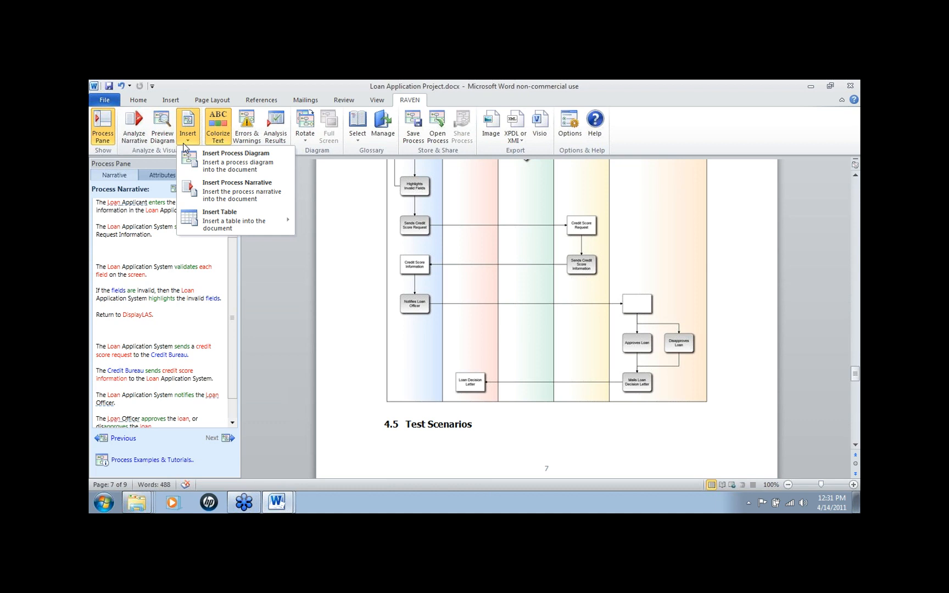
mouse_move(223, 227)
click(352, 310)
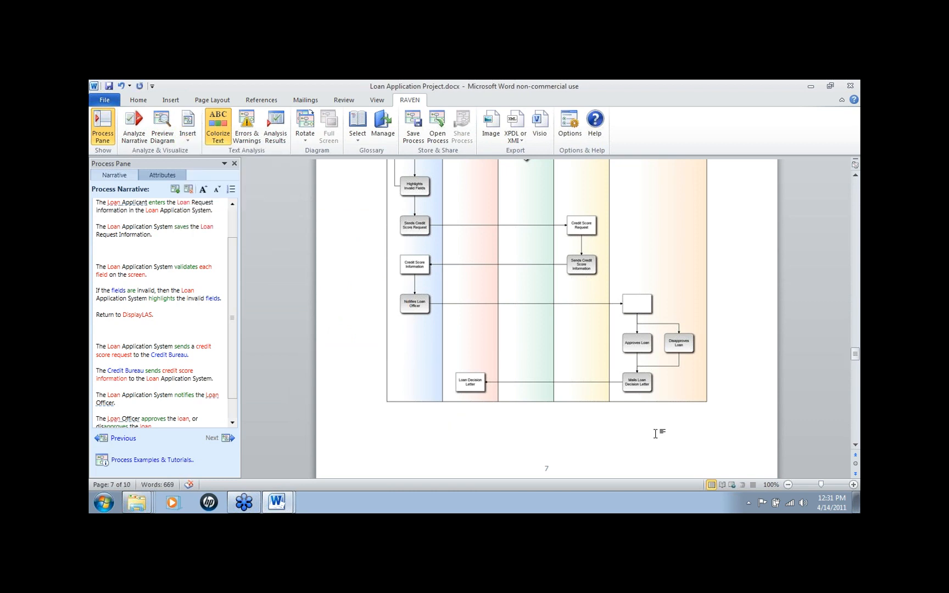
scroll(656, 434, down, 10)
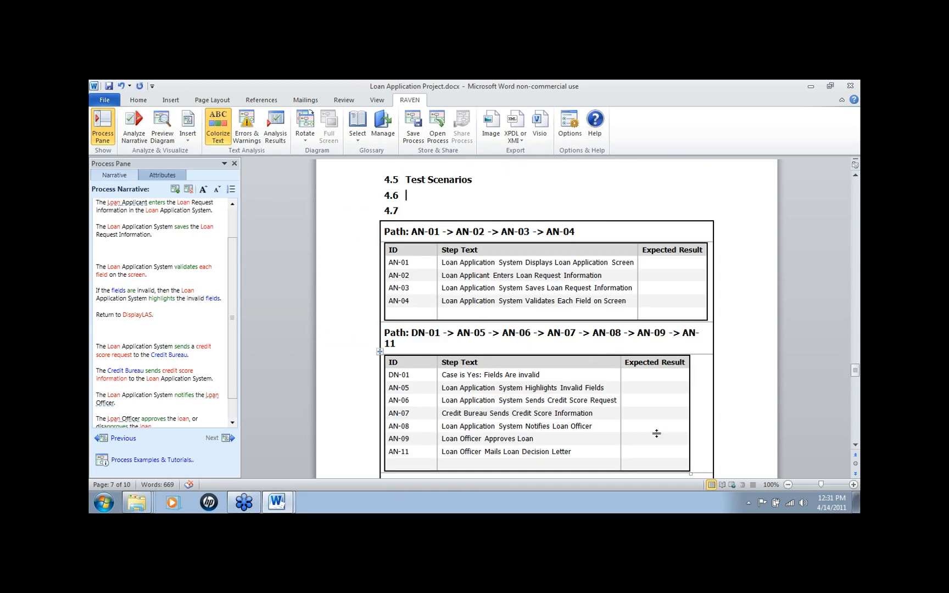
scroll(657, 434, down, 6)
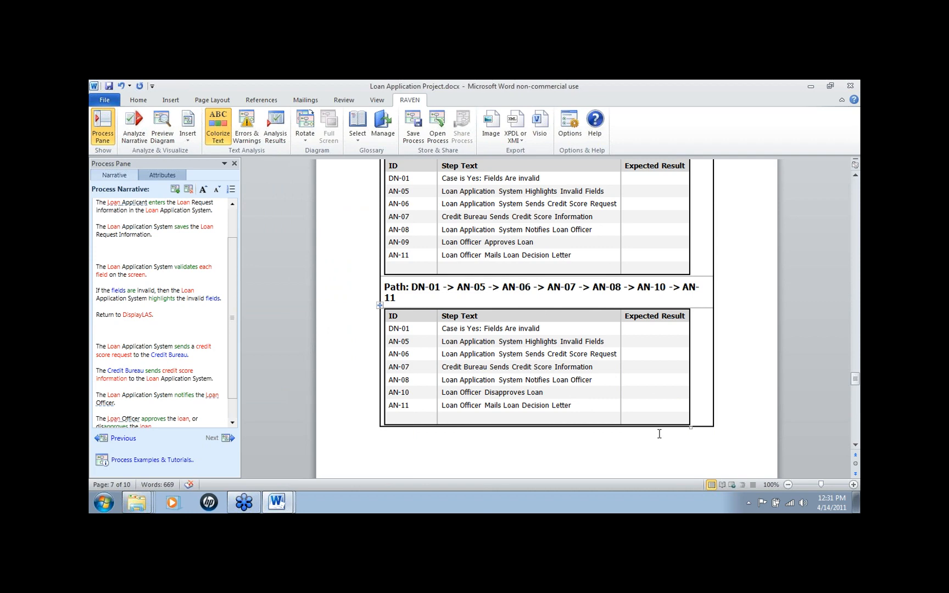
- Insert a terms table under heading 2 Glossary and look through its entries
scroll(660, 433, up, 20)
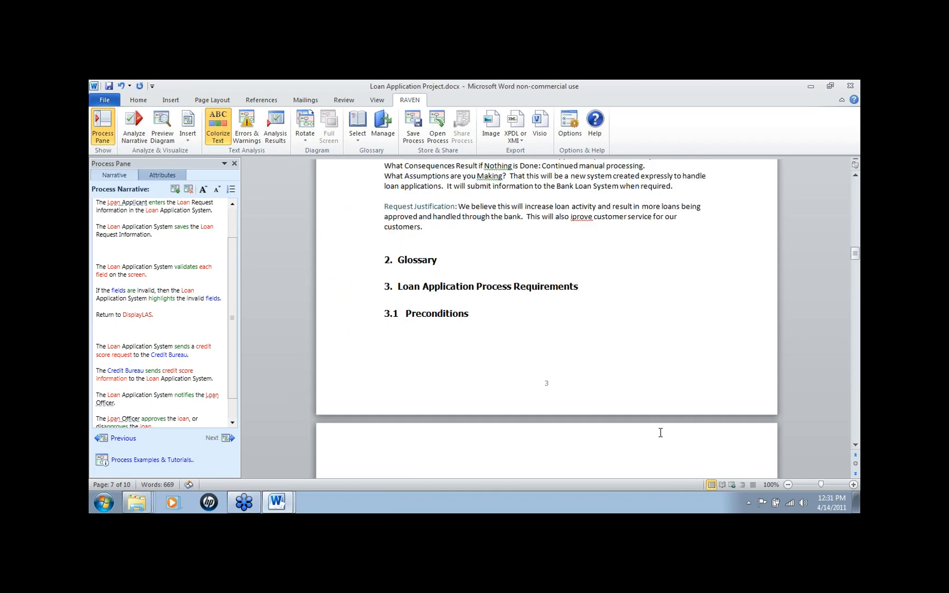
scroll(660, 433, up, 20)
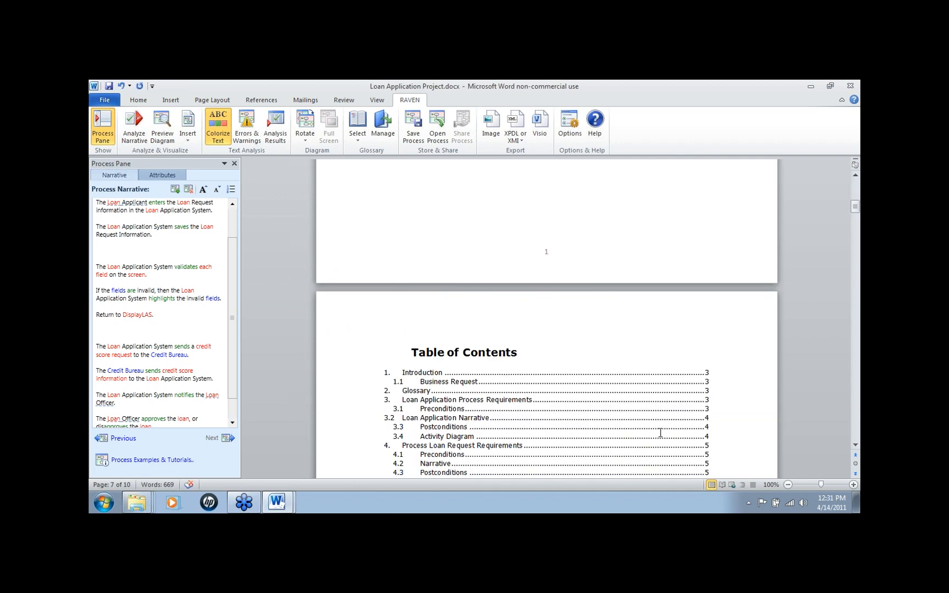
scroll(660, 433, down, 15)
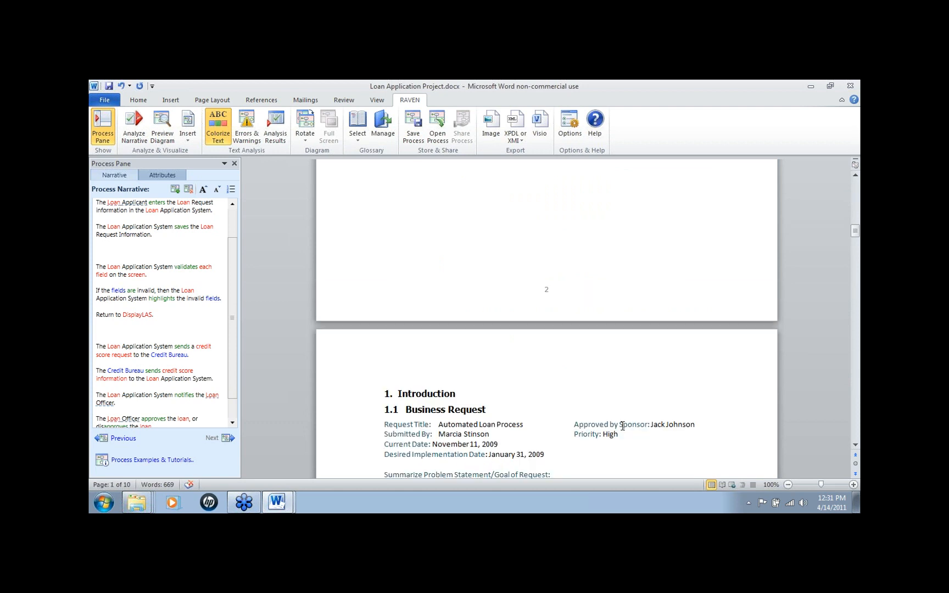
scroll(622, 426, down, 4)
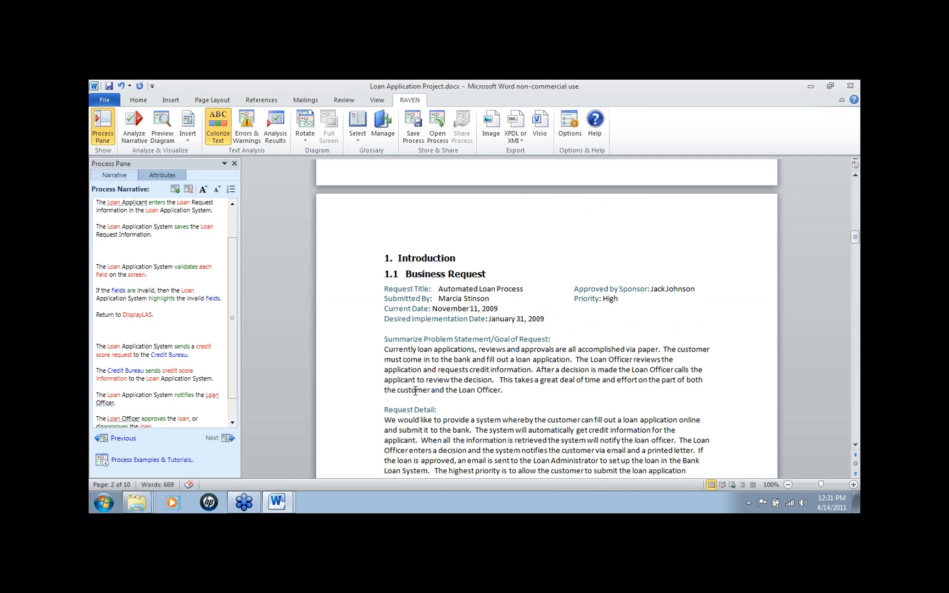
scroll(416, 391, down, 8)
click(188, 129)
mouse_move(243, 223)
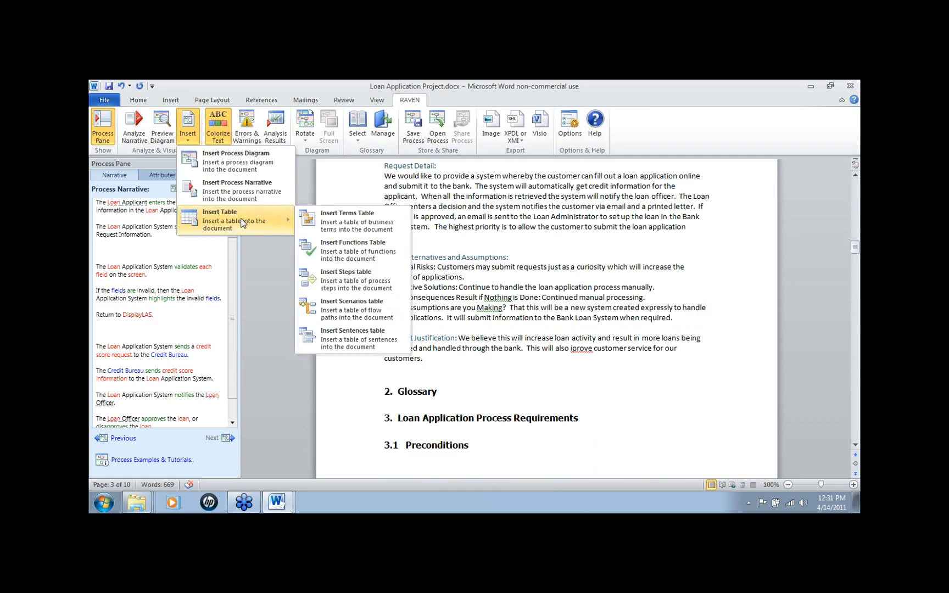
click(347, 219)
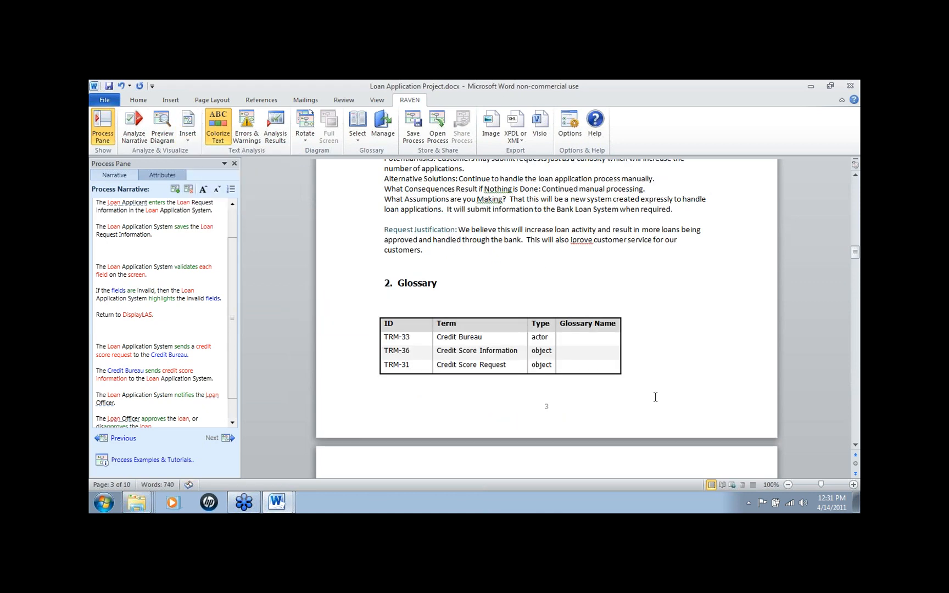
scroll(655, 397, down, 5)
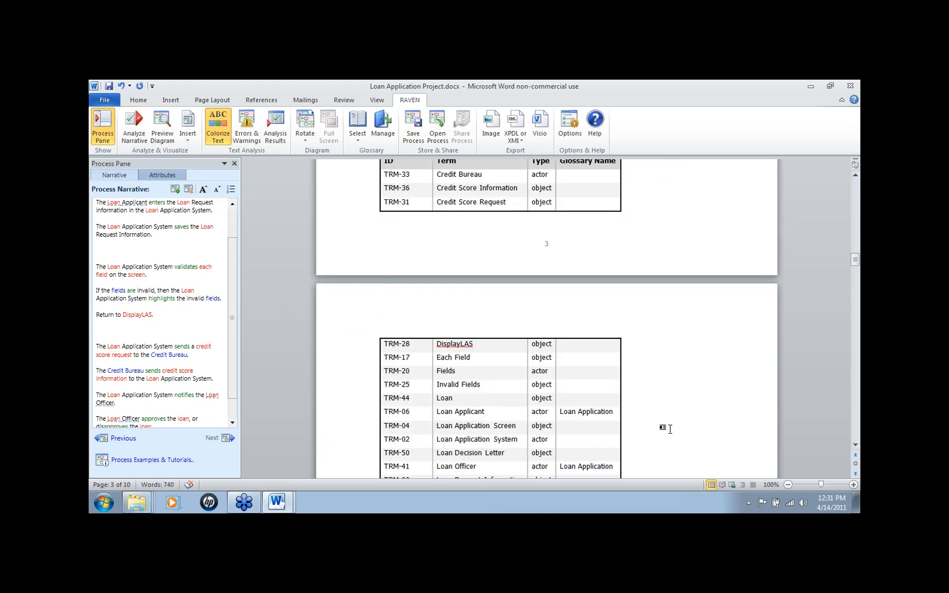
scroll(671, 429, down, 3)
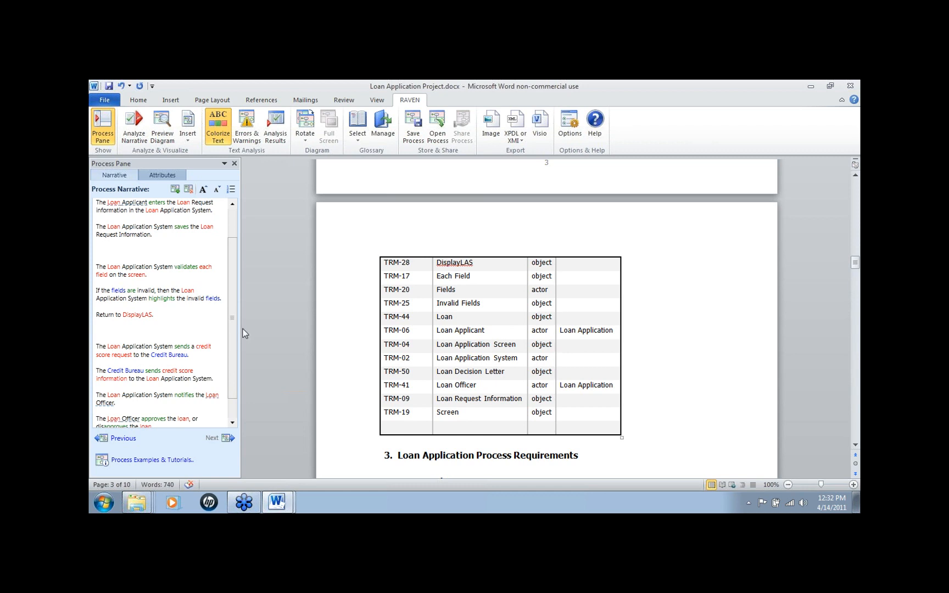
- Switch to the previous process narrative and back, and view the current process's attributes
drag(232, 327, 233, 327)
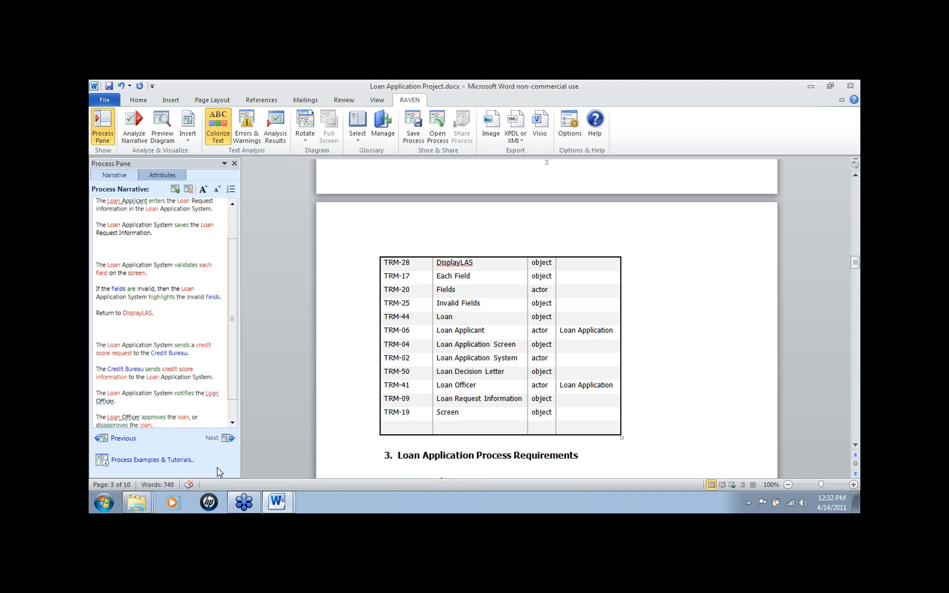
click(124, 440)
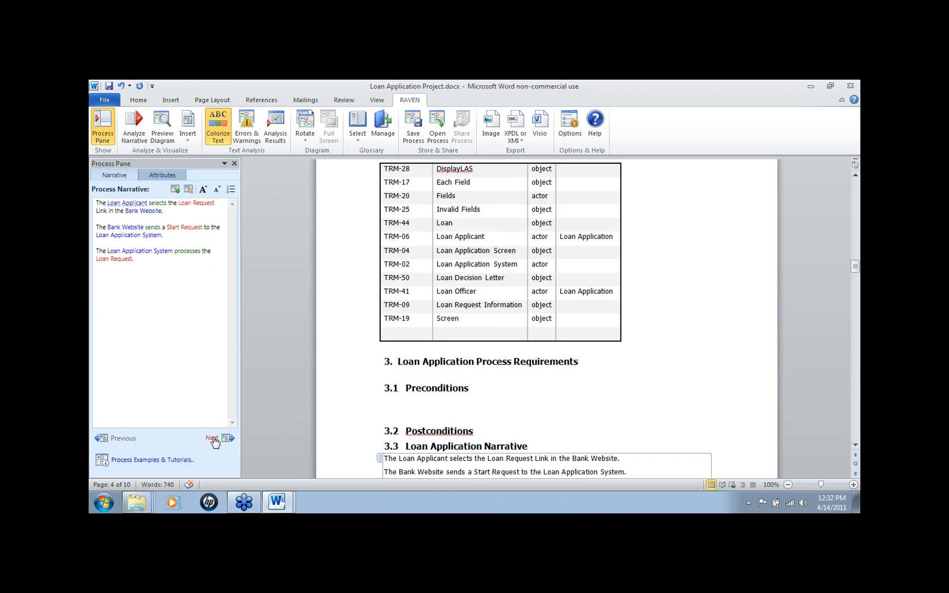
click(212, 439)
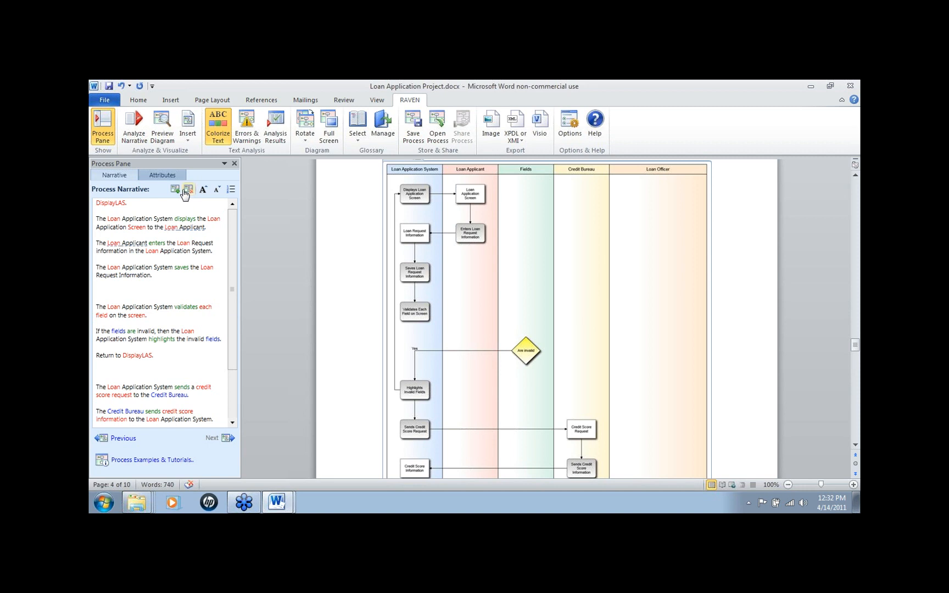
click(163, 176)
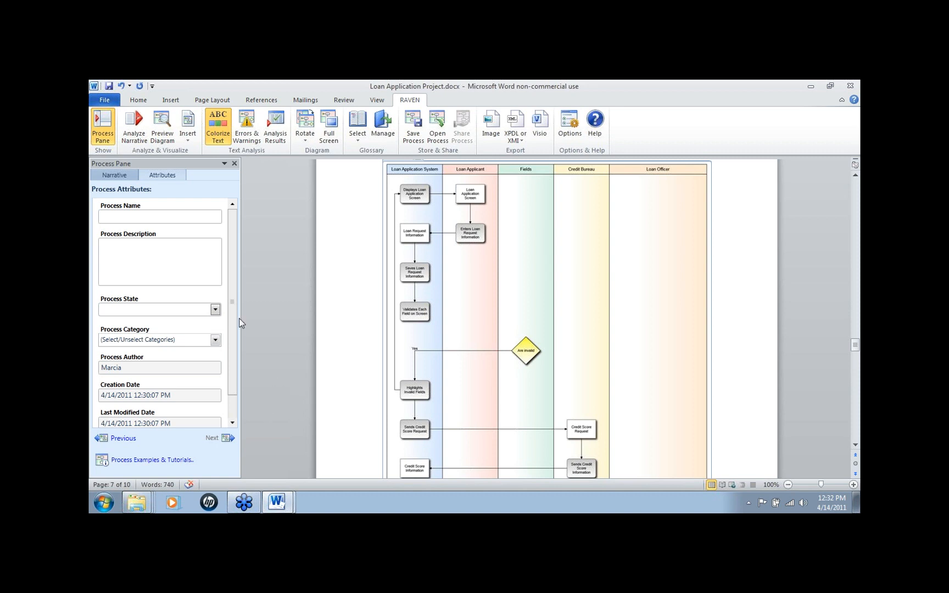
click(130, 176)
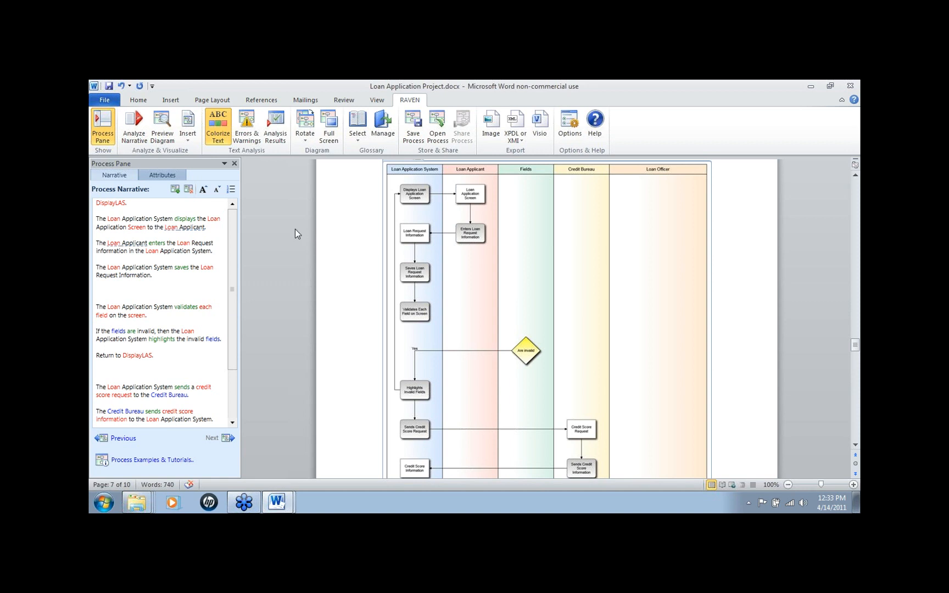
- Select the activity diagram and review RAVEN's user preferences for diagrams, narratives, glossary and process storage without changing them
click(364, 245)
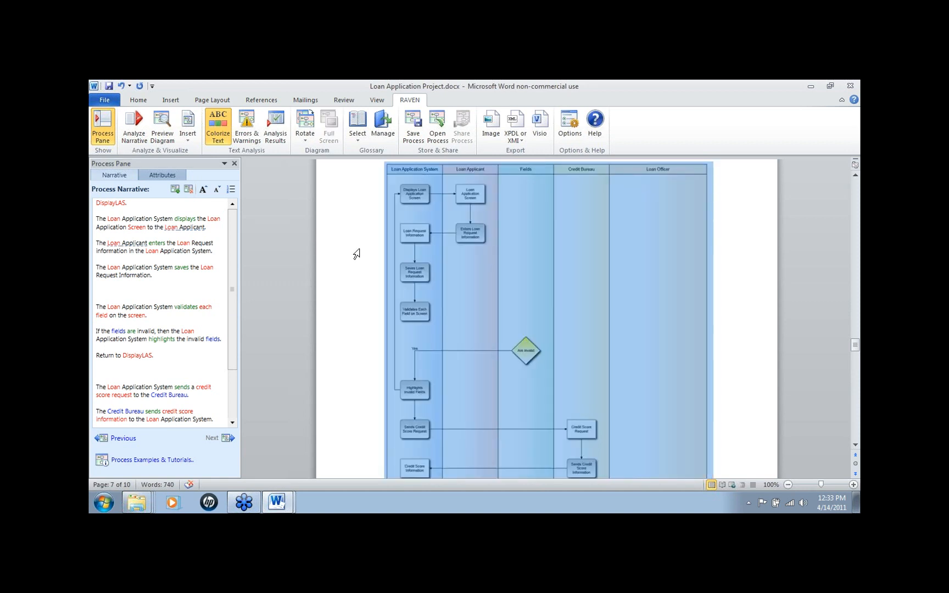
click(539, 287)
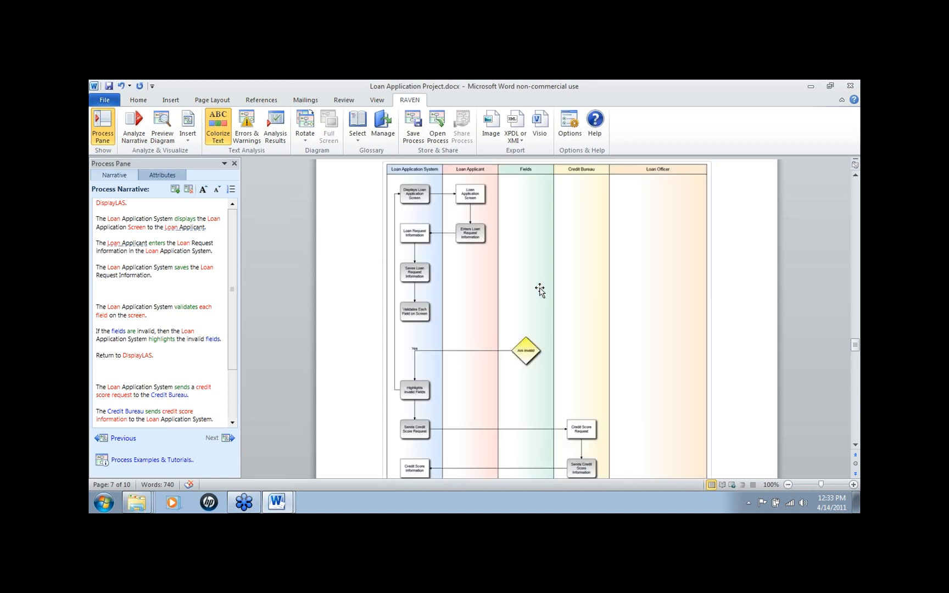
click(539, 226)
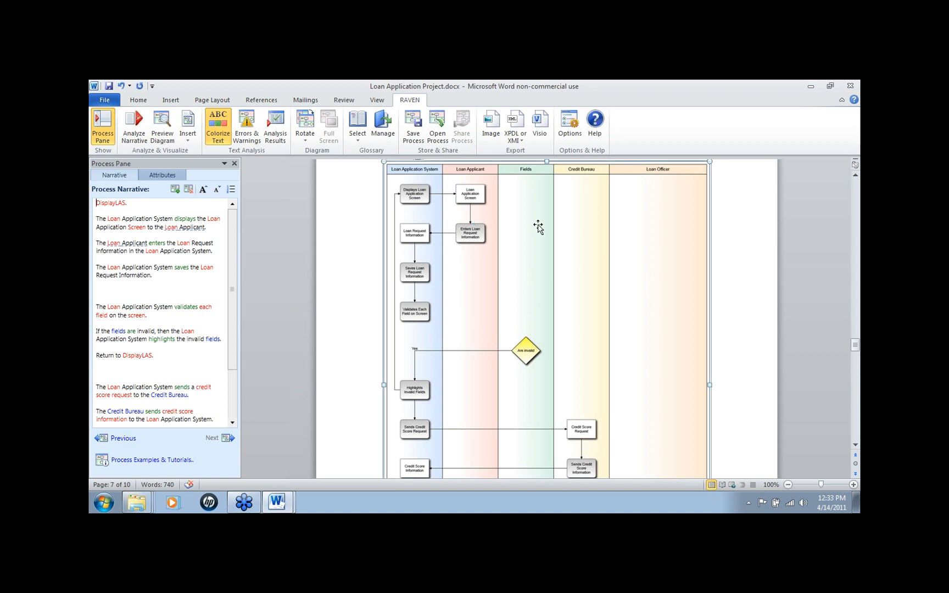
click(571, 125)
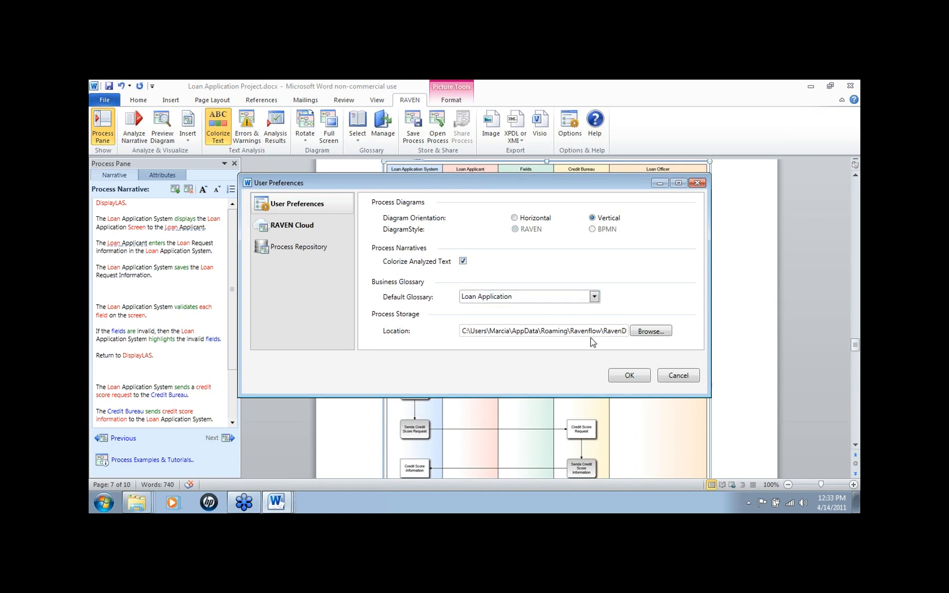
click(679, 376)
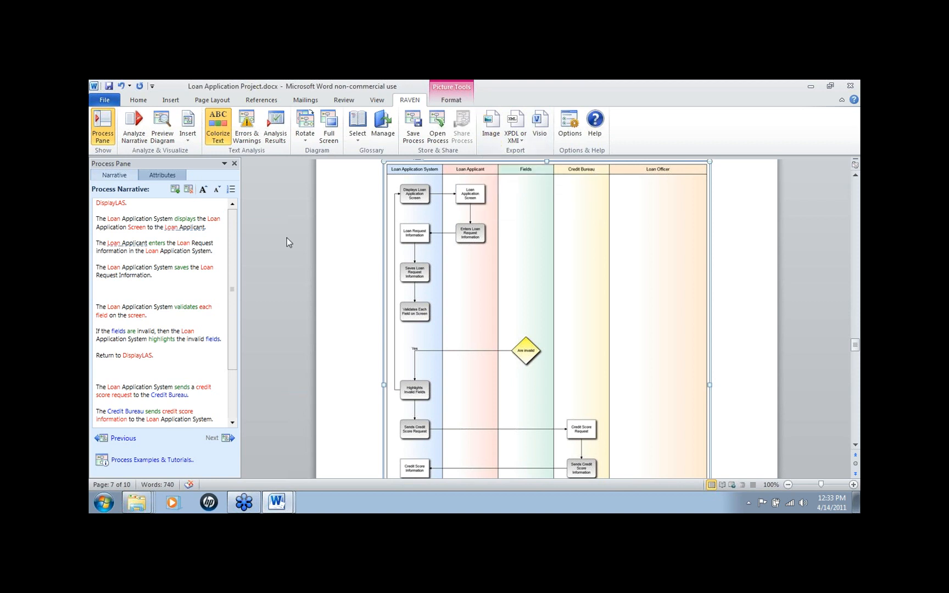
- Review the save settings for RAVEN Cloud Storage, including process categories, and the libraries for opening a process, without saving or opening anything
click(419, 139)
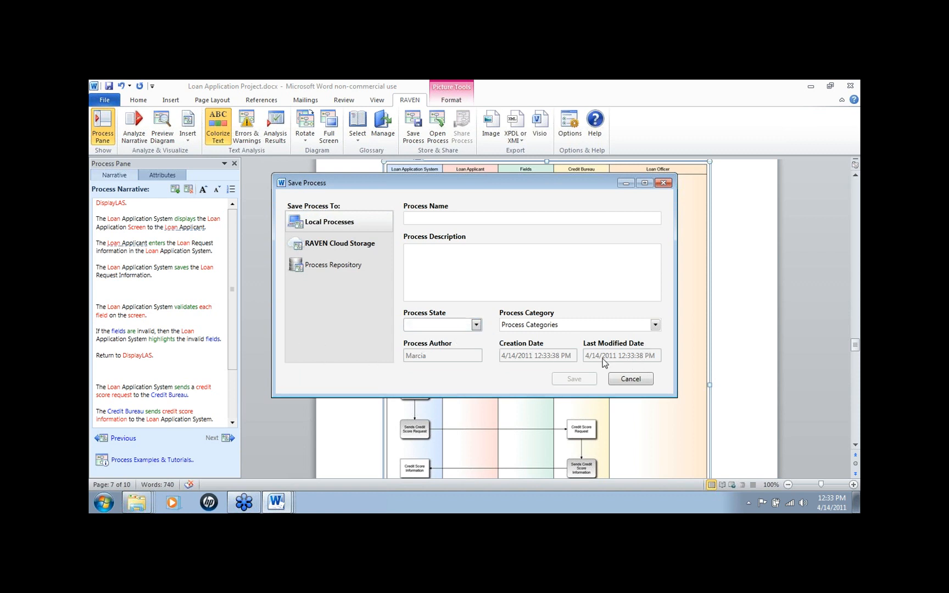
click(344, 252)
click(655, 325)
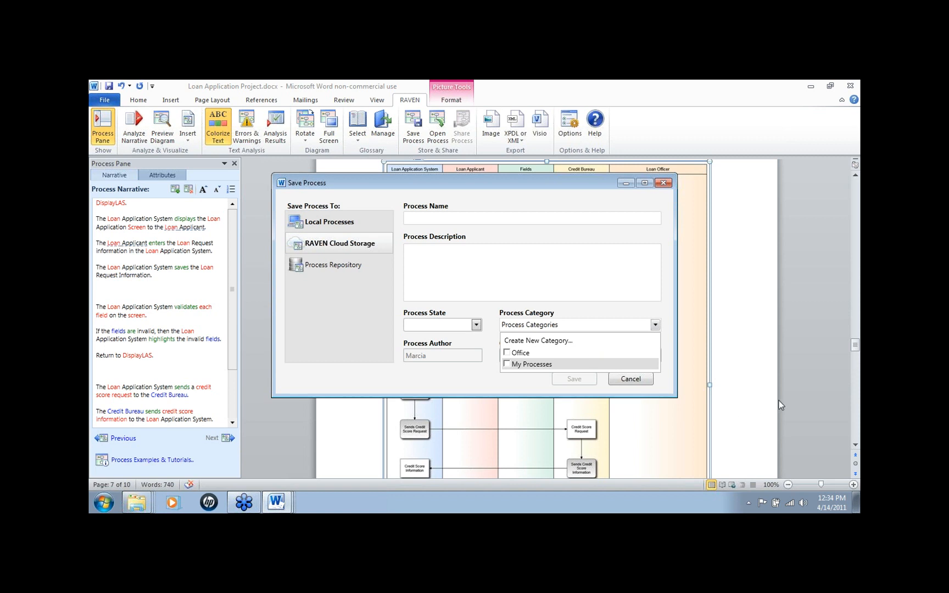
click(798, 408)
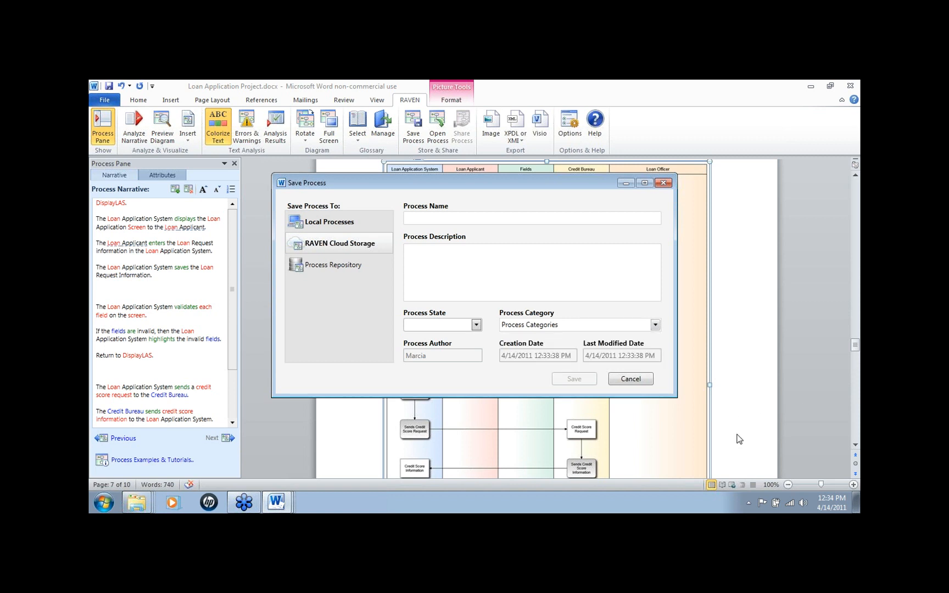
click(634, 382)
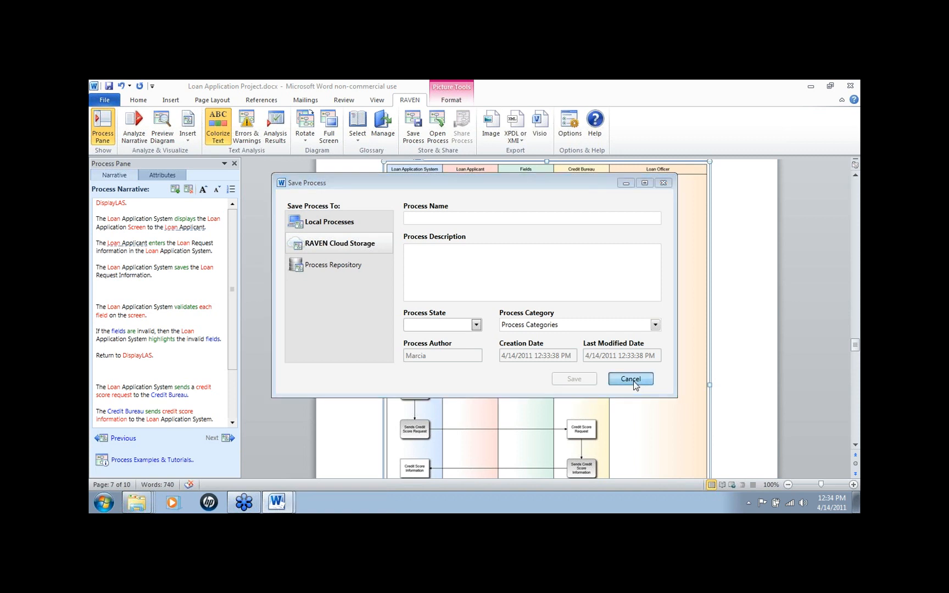
click(445, 129)
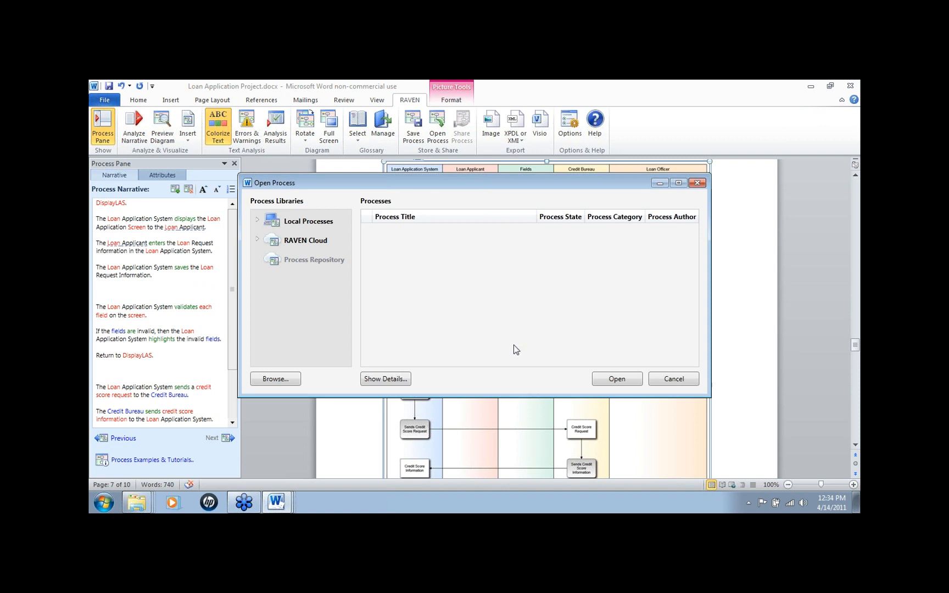
click(675, 379)
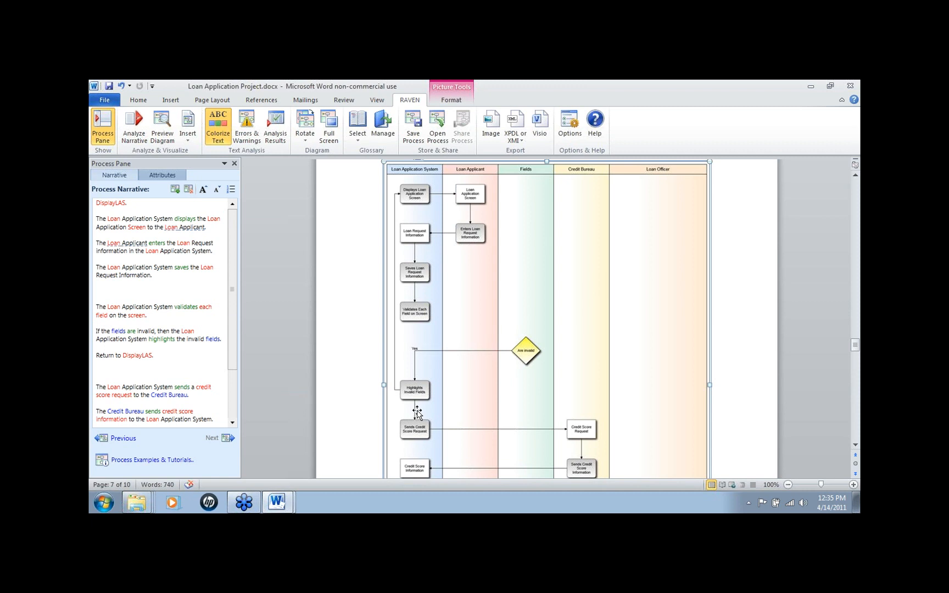
- Look back through the document from the activity diagram on page 7 to section 4, Process Loan Request Requirements
scroll(417, 412, up, 1)
scroll(478, 377, down, 1)
scroll(529, 404, up, 1)
scroll(529, 404, up, 1)
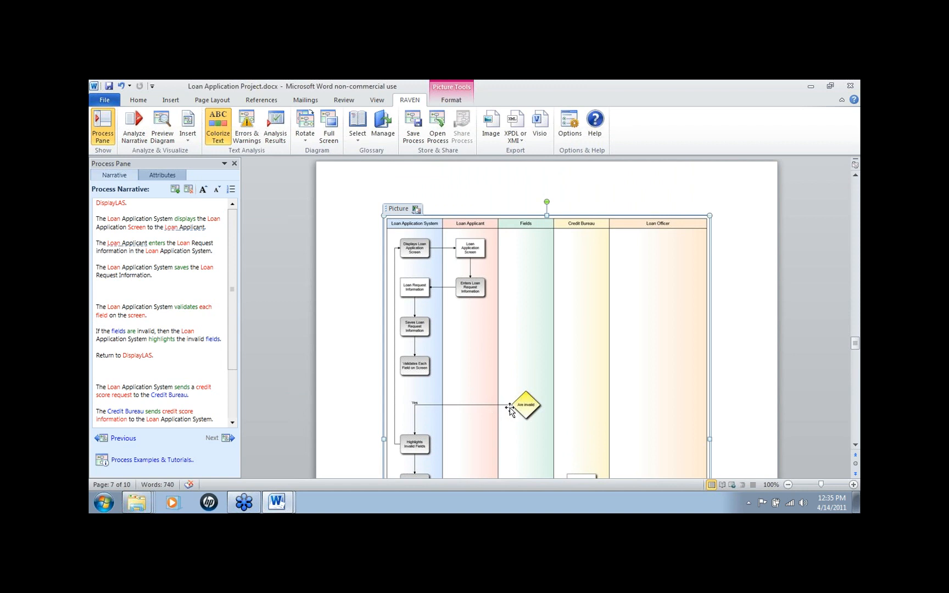
scroll(510, 410, up, 1)
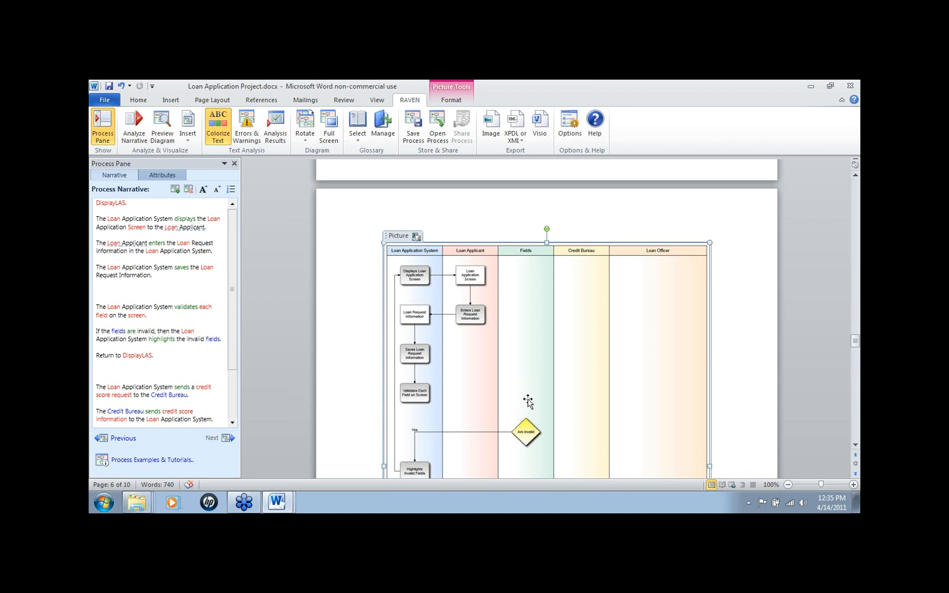
scroll(528, 402, up, 1)
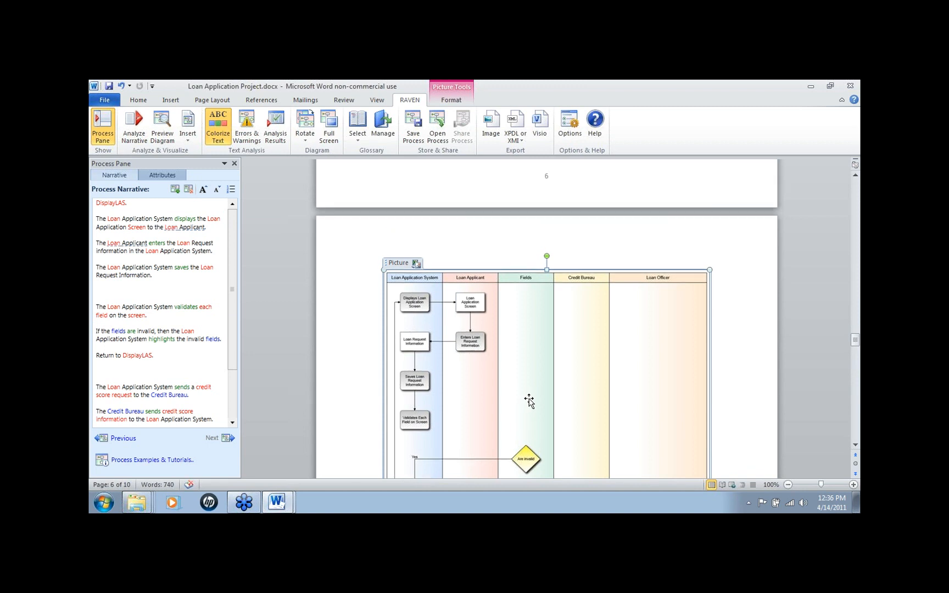
scroll(529, 402, up, 1)
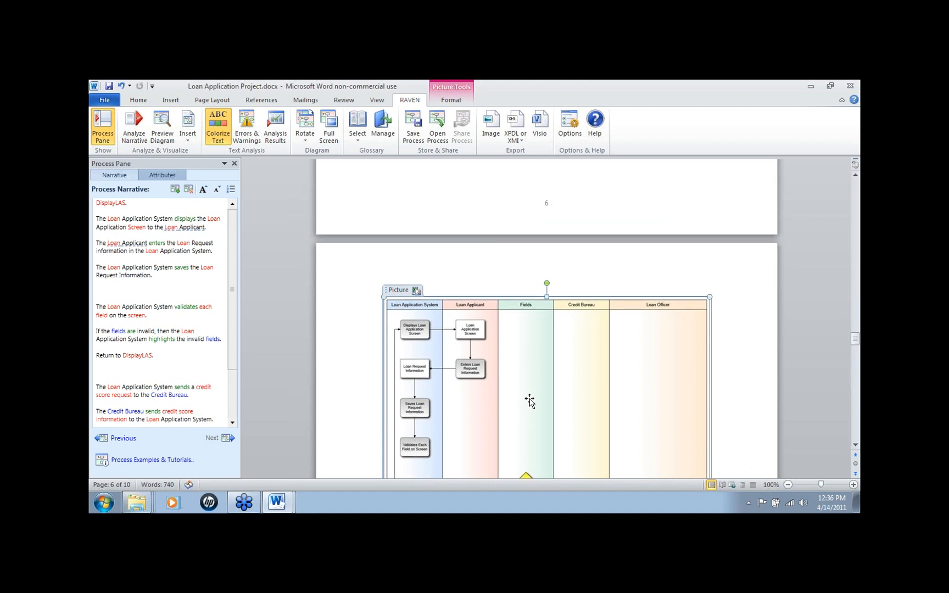
scroll(529, 401, up, 9)
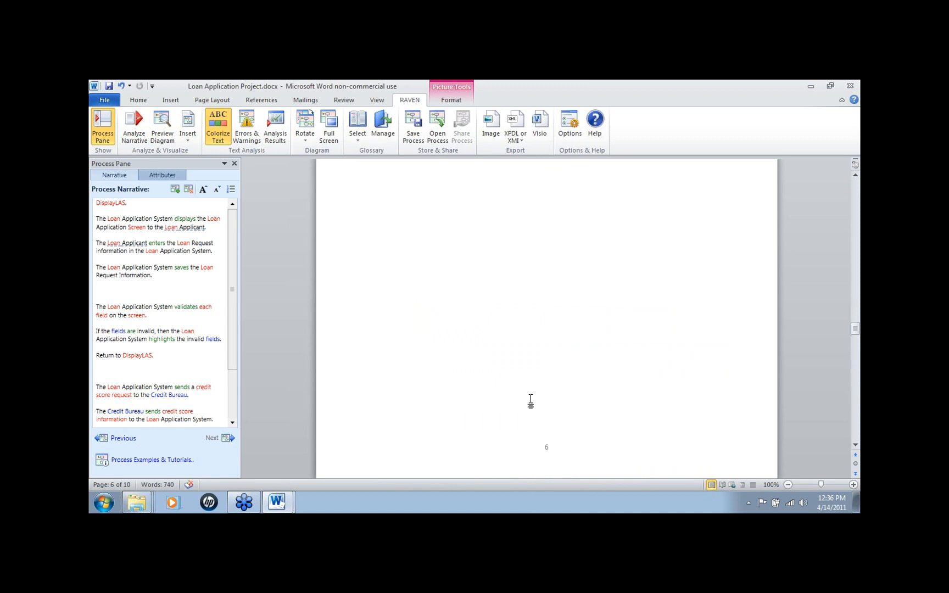
scroll(531, 404, up, 2)
scroll(532, 407, up, 2)
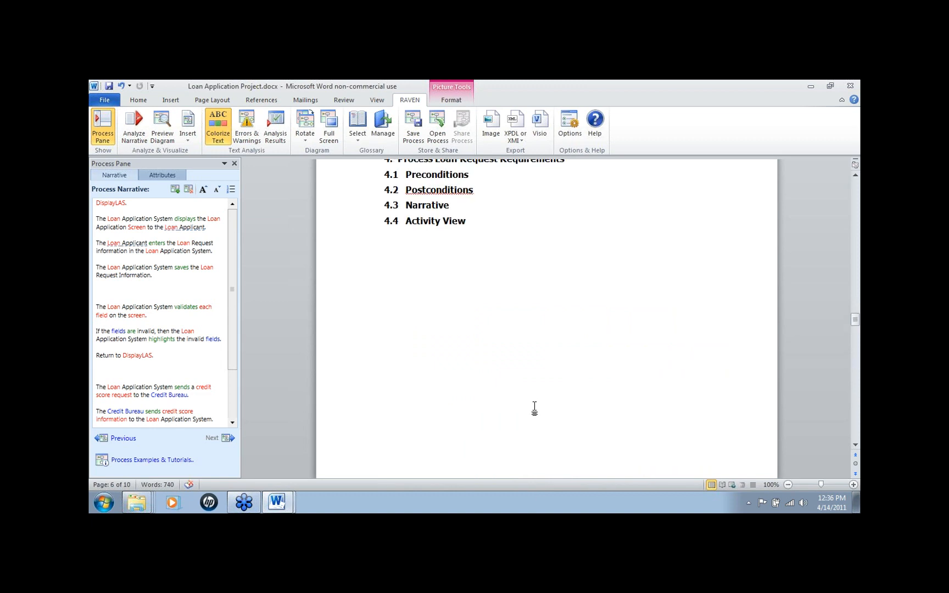
scroll(535, 408, up, 1)
scroll(534, 408, up, 3)
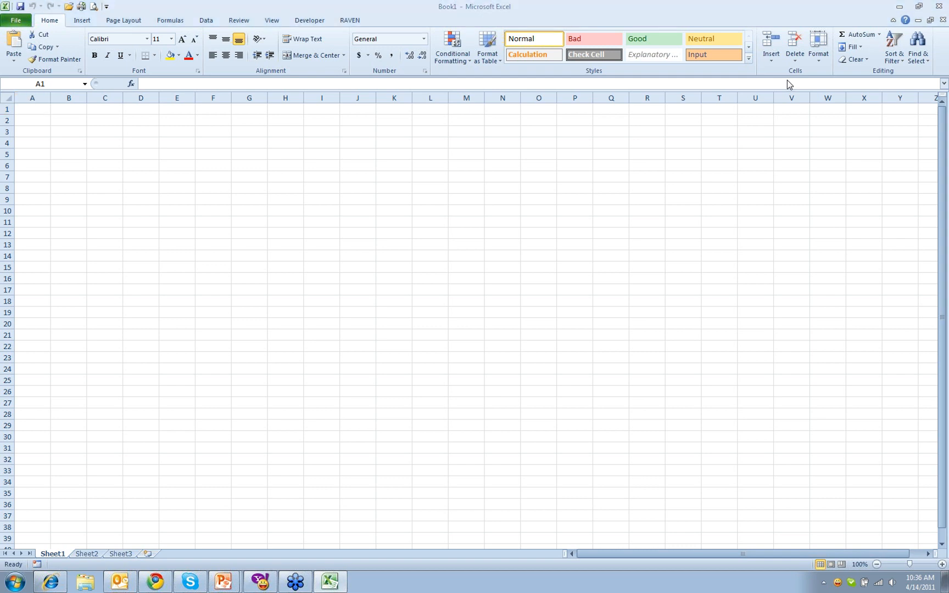
- Switch to the blank Excel workbook, show RAVEN's process pane and hide it again
click(347, 20)
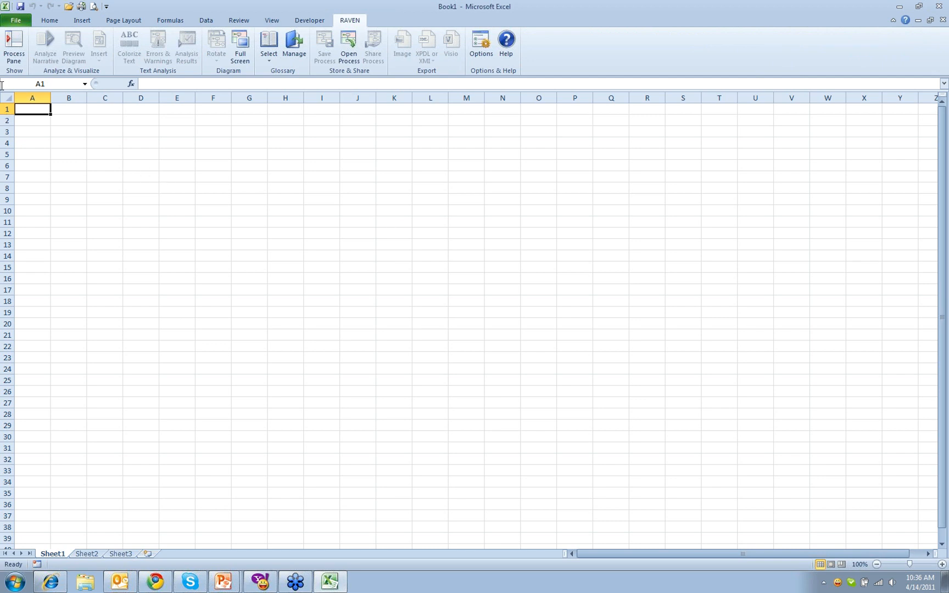
click(17, 54)
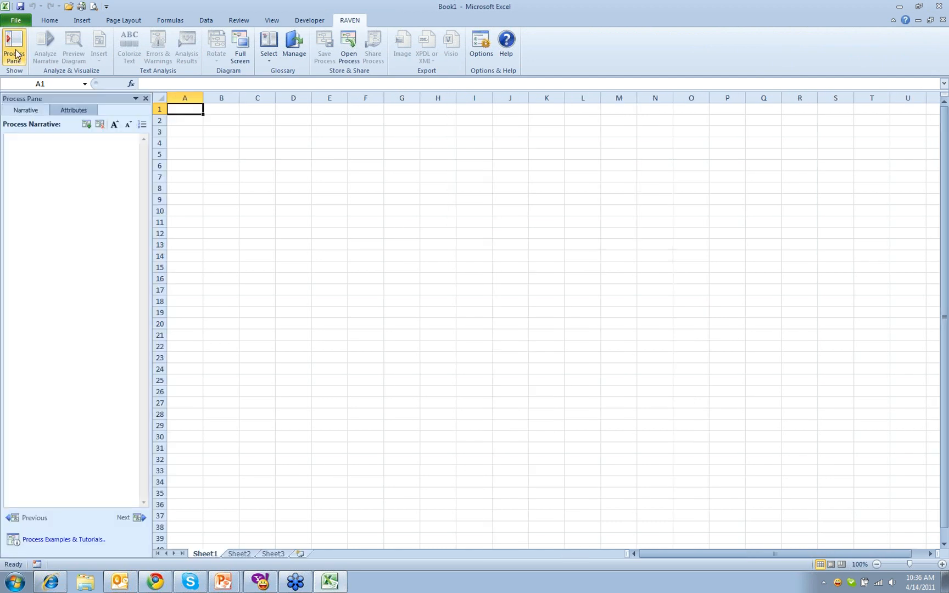
click(15, 54)
- Enter "Start process.", "The user performs the task." and "End process." as a narrative in cells B3 to B5
click(78, 128)
text(Sta)
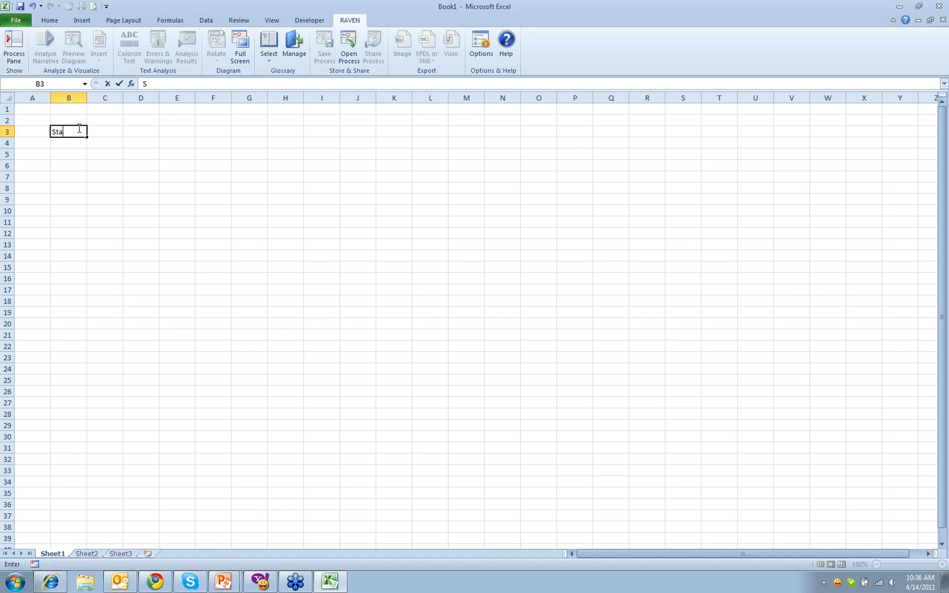
text(rt process.)
key(Return)
text(The user performs the task.)
key(Return)
text(End process.)
click(141, 177)
- Analyze the three-line process narrative in cells B3:B5 with RAVEN
click(65, 137)
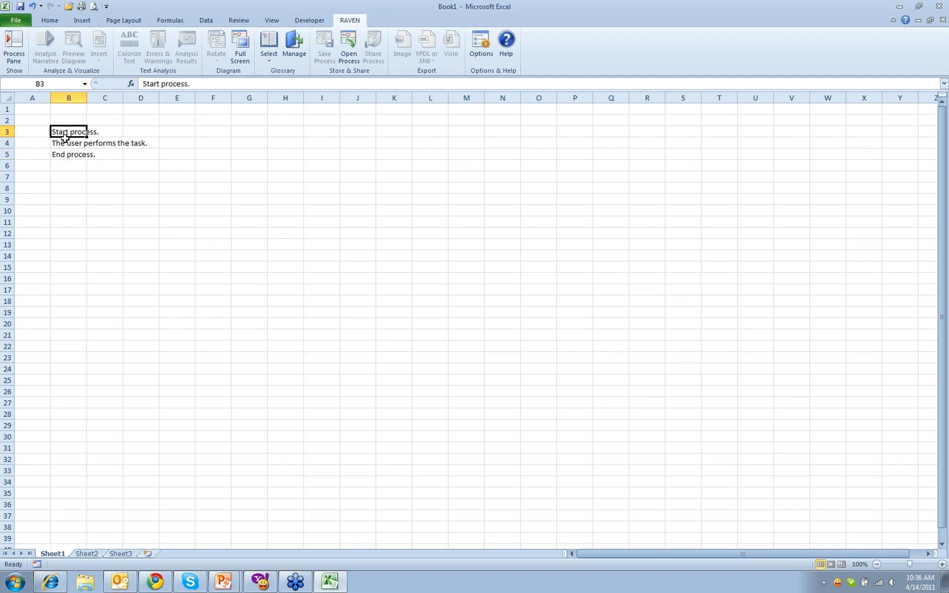
drag(65, 138, 68, 154)
click(45, 49)
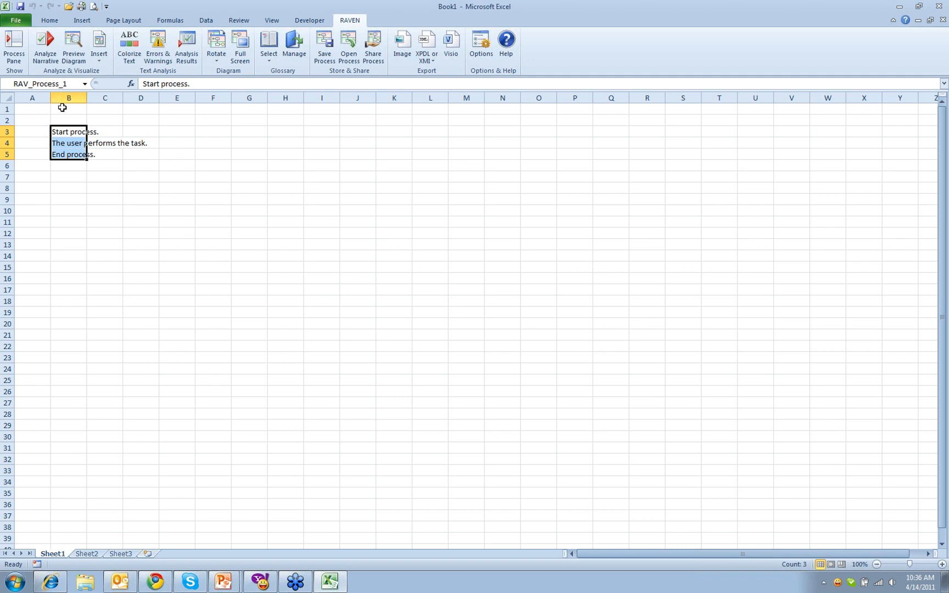
- Insert the process diagram in Office Graphics Format as an object in Sheet1 and move it below the narrative, around rows 13 to 25
click(101, 59)
mouse_move(157, 88)
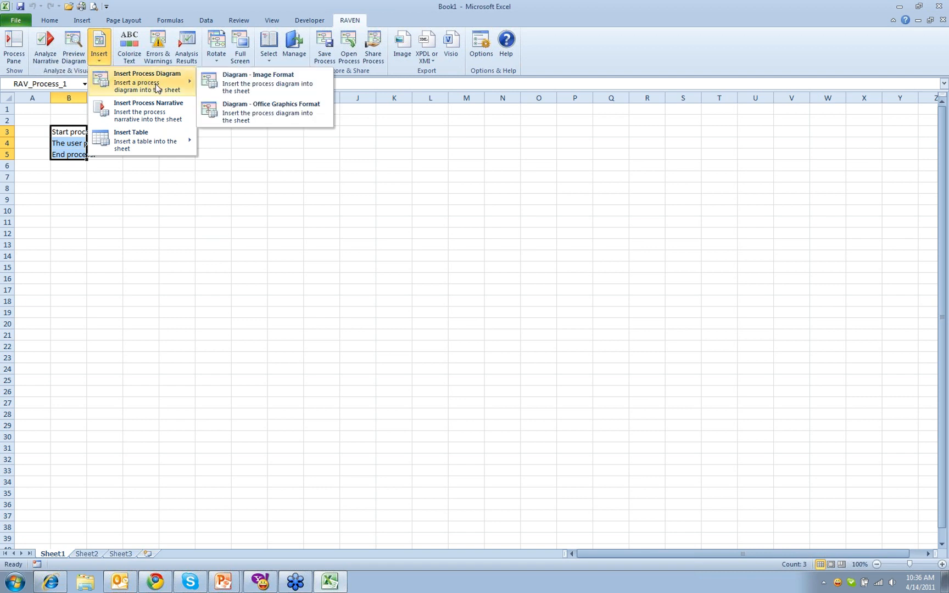
click(280, 116)
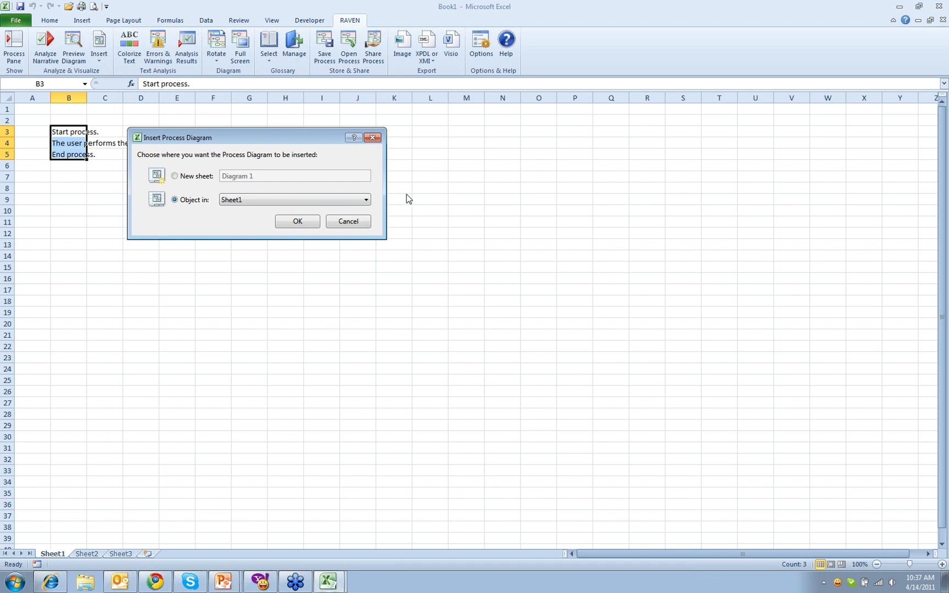
click(299, 221)
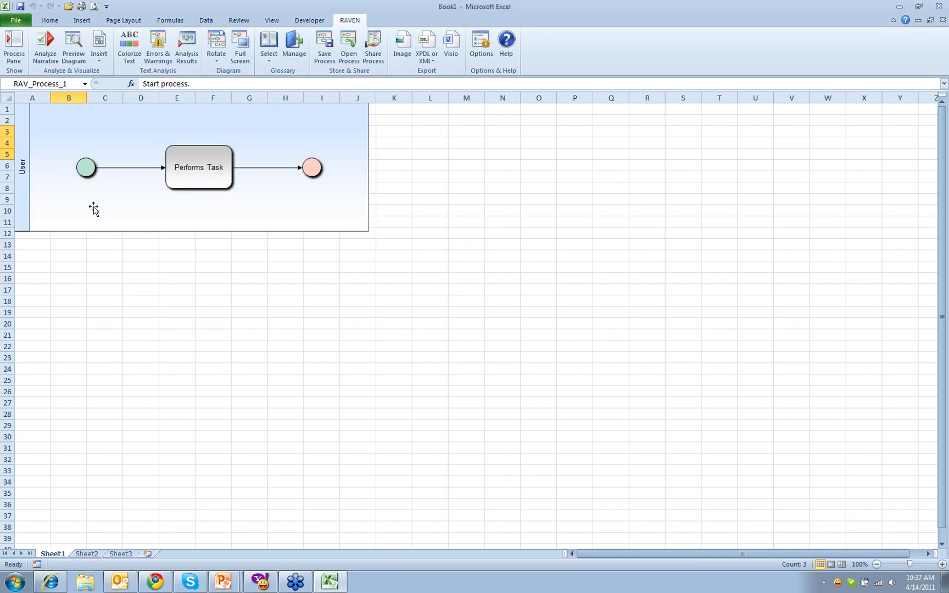
click(93, 207)
drag(112, 237, 175, 381)
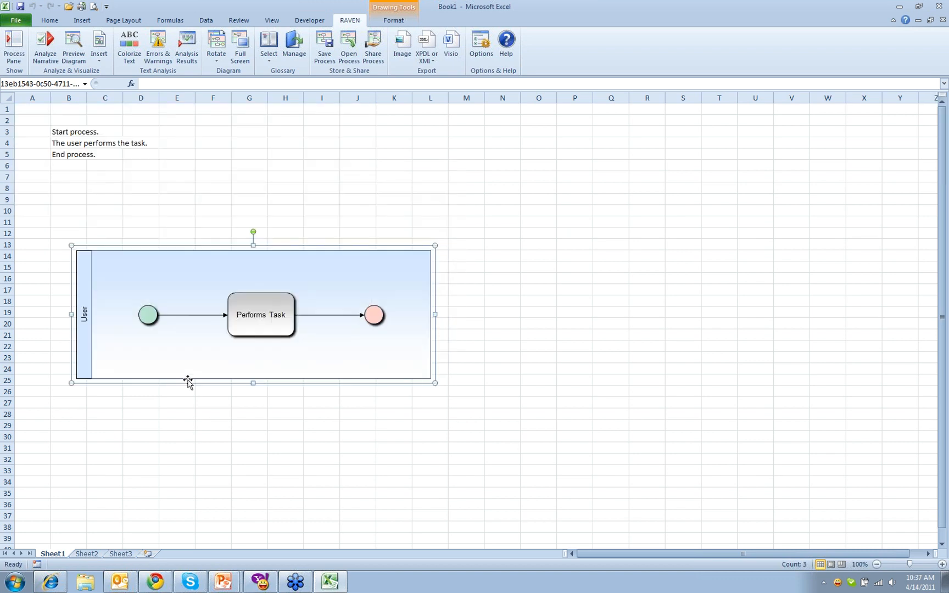
click(477, 258)
- Reroute the connector from the green start circle so that it enters the Performs Task box from above
click(363, 313)
click(278, 312)
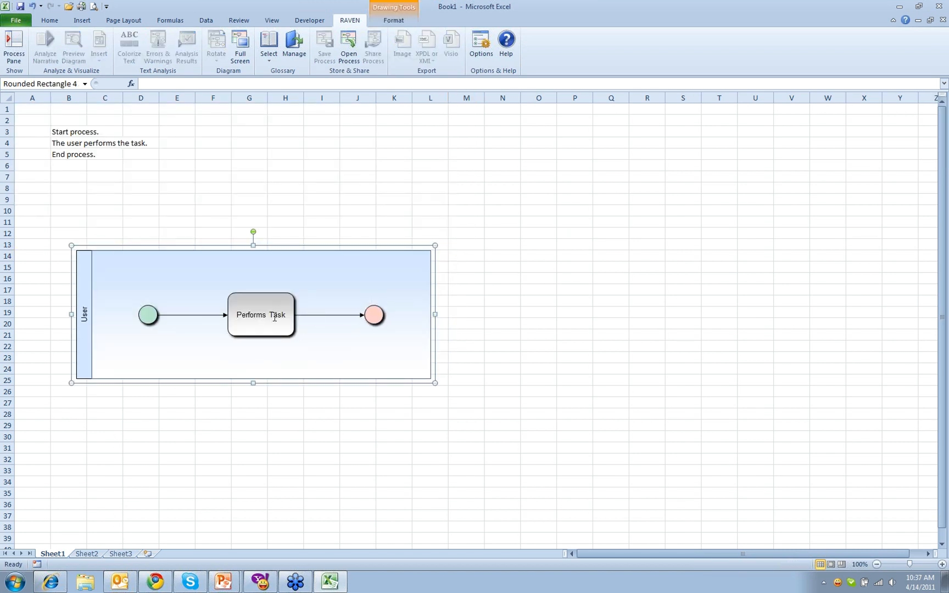
click(208, 315)
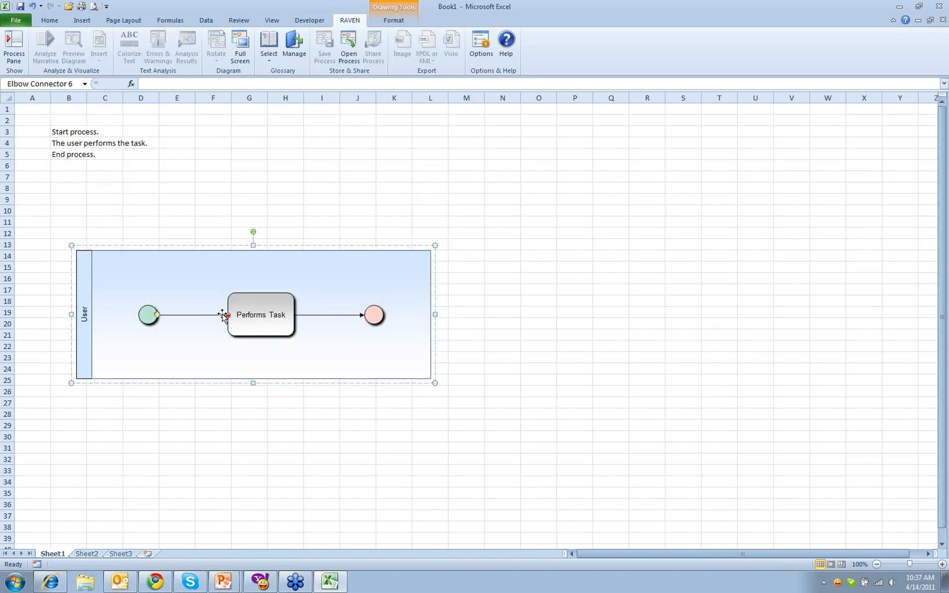
drag(225, 315, 261, 290)
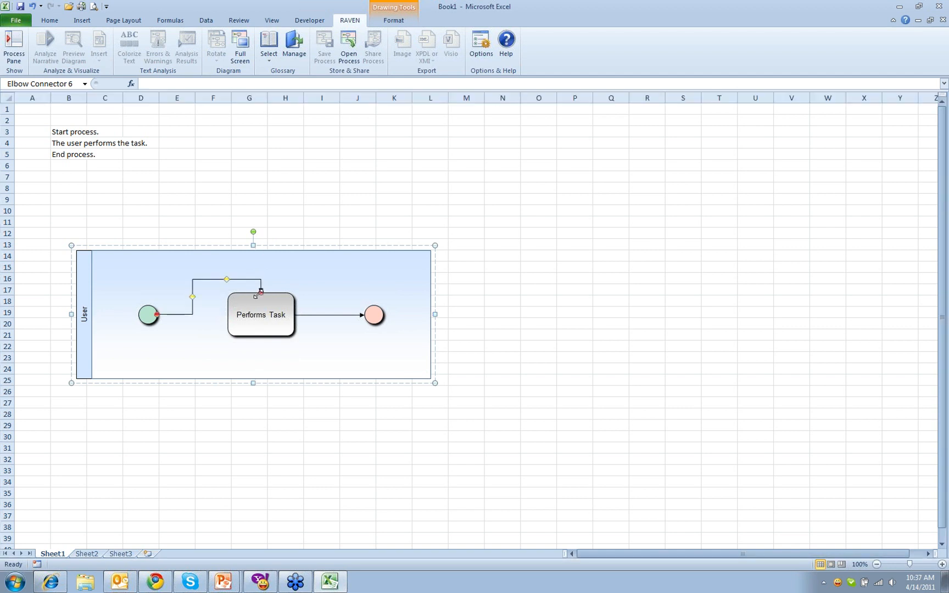
- Try to reposition the starting end of the connector between Performs Task and the end circle, and select the start circle
click(323, 316)
mouse_move(295, 317)
mouse_down()
mouse_move(263, 347)
mouse_move(307, 331)
mouse_move(307, 318)
mouse_up()
drag(303, 315, 316, 341)
click(152, 319)
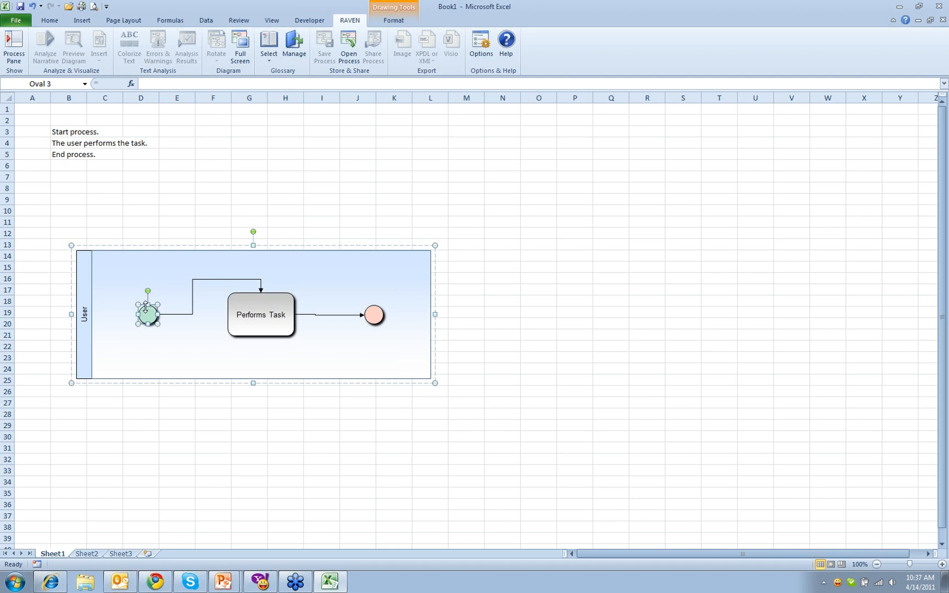
- Show the text analysis results for the narrative in B3:B5 and examine its functions and steps
drag(59, 132, 68, 156)
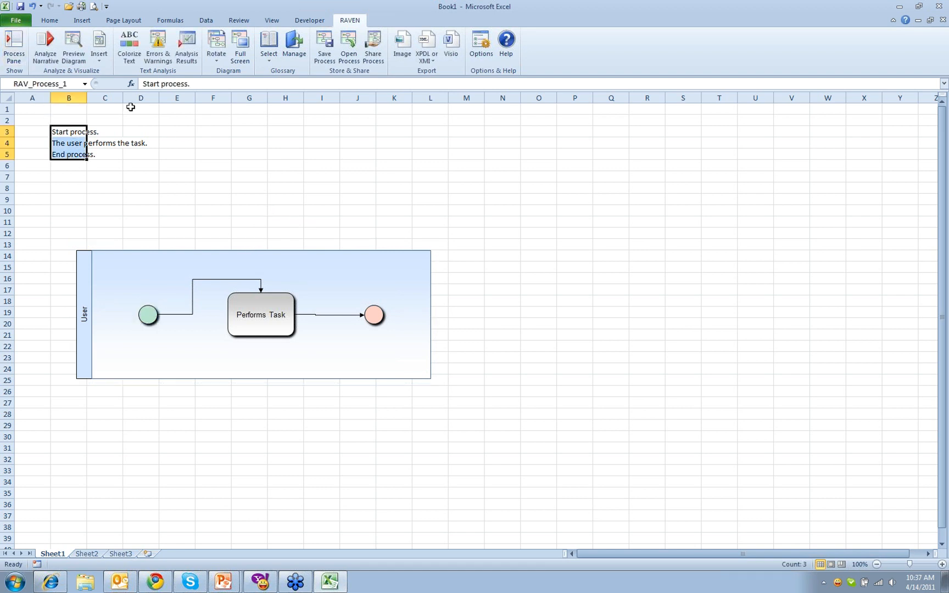
click(187, 56)
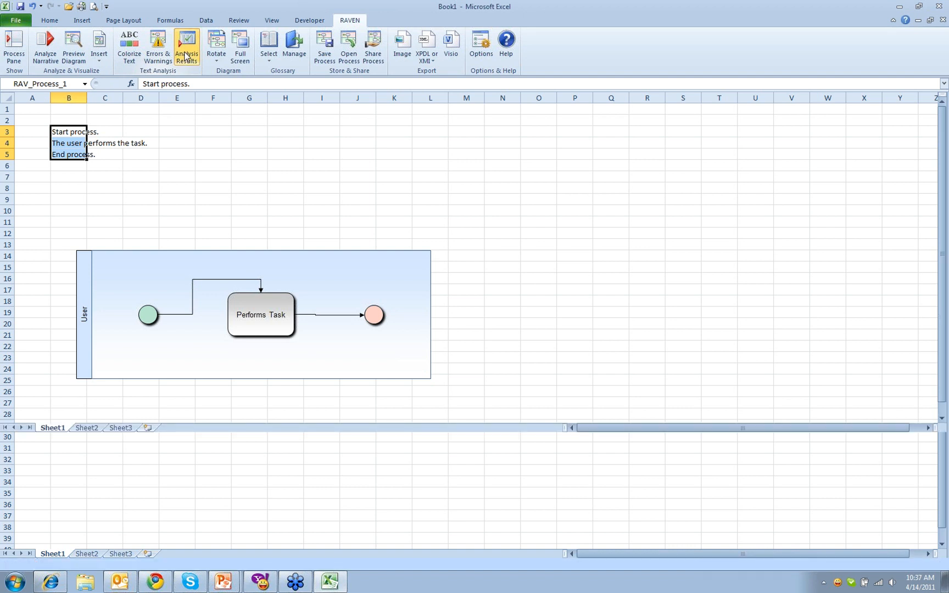
click(59, 479)
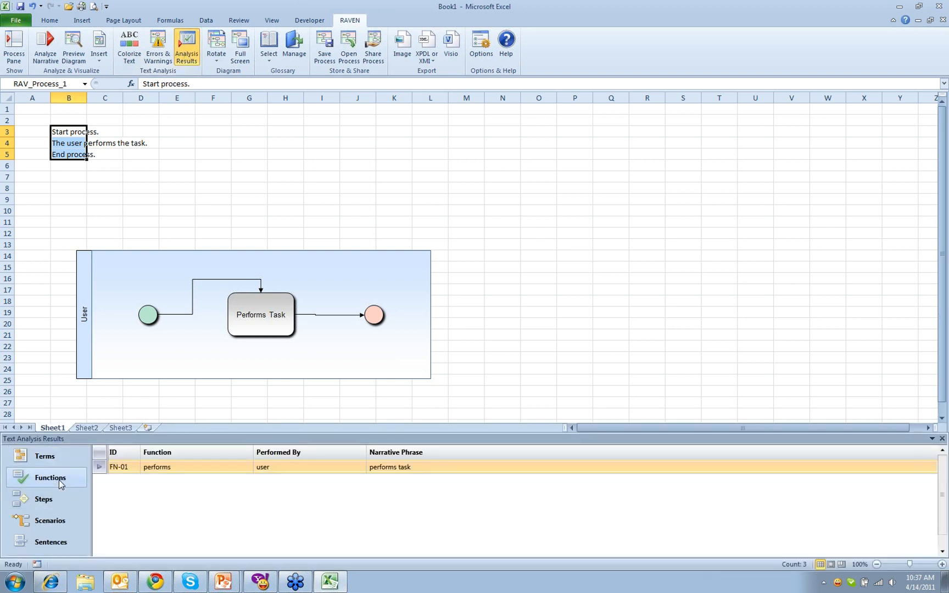
click(62, 495)
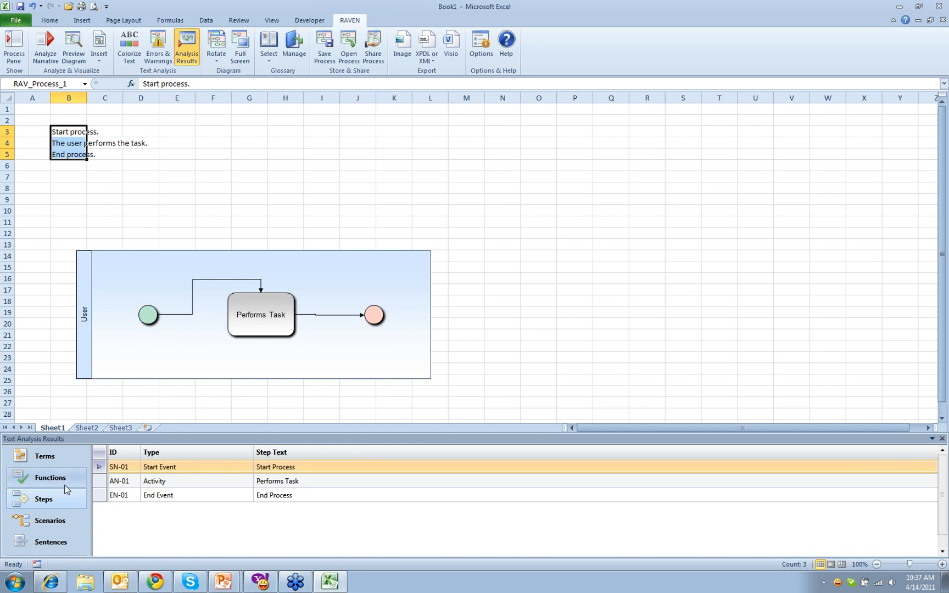
- View the Visio XML (*.vdx) export dialog for the narrative in B3:B5 and leave it without saving
click(515, 266)
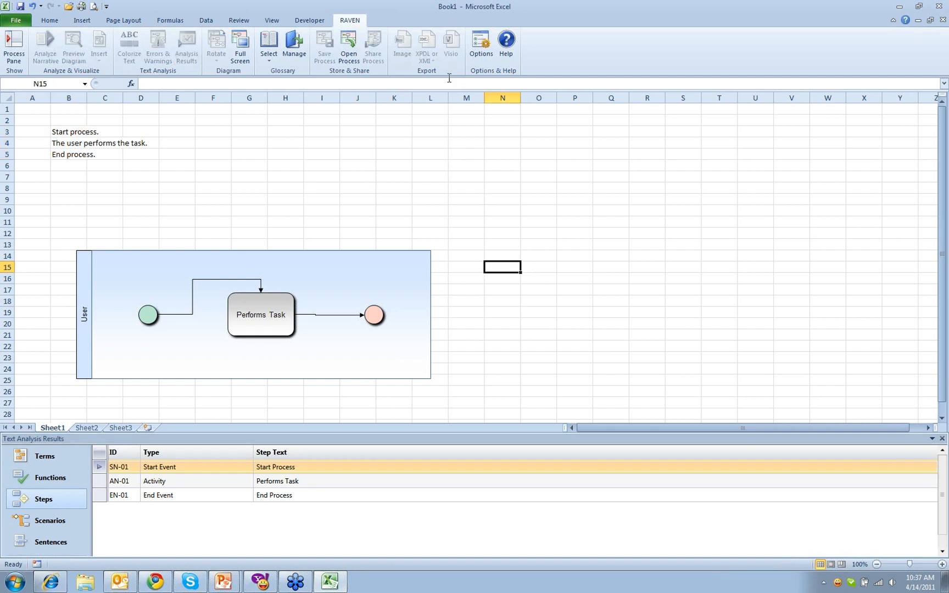
drag(76, 136, 77, 155)
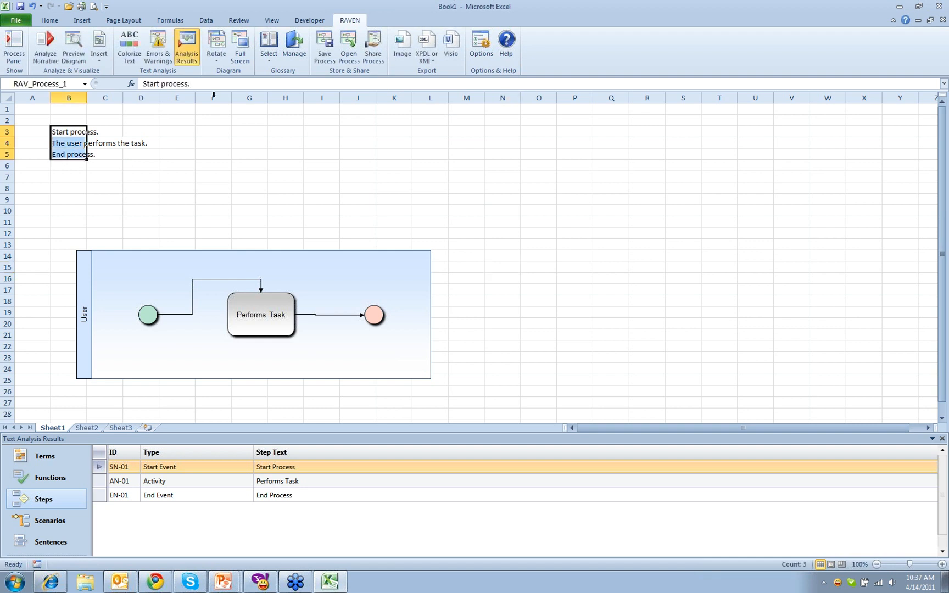
click(460, 54)
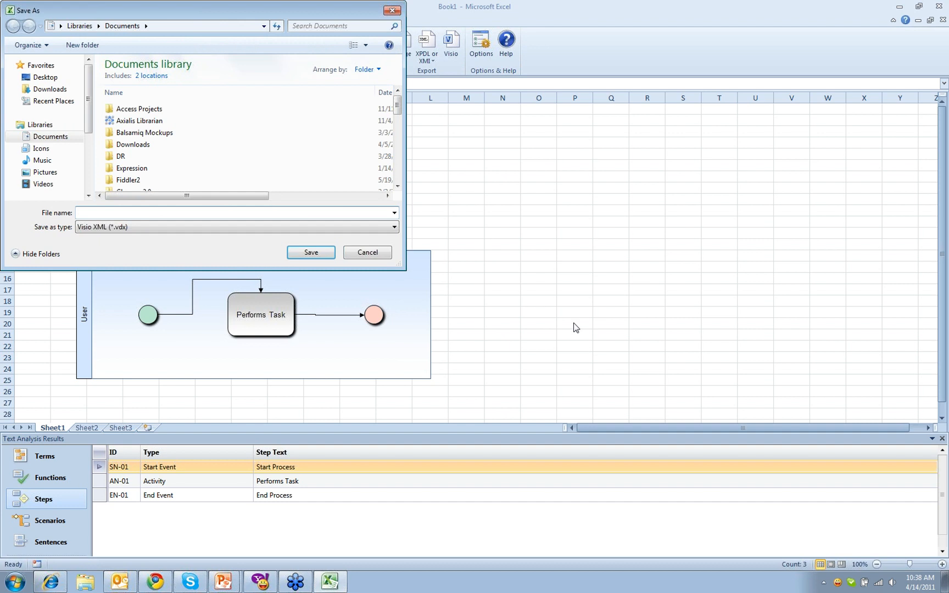
click(367, 254)
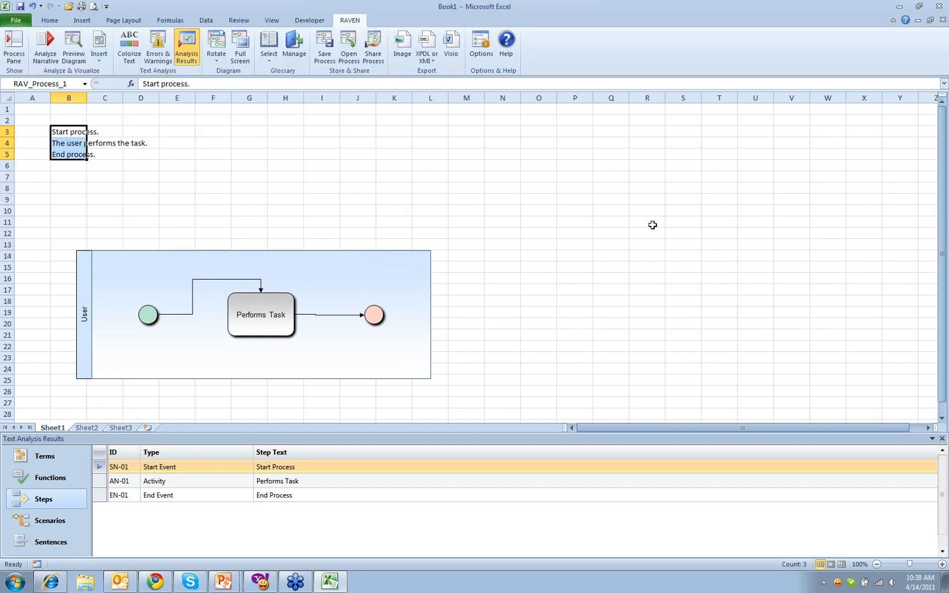
click(294, 582)
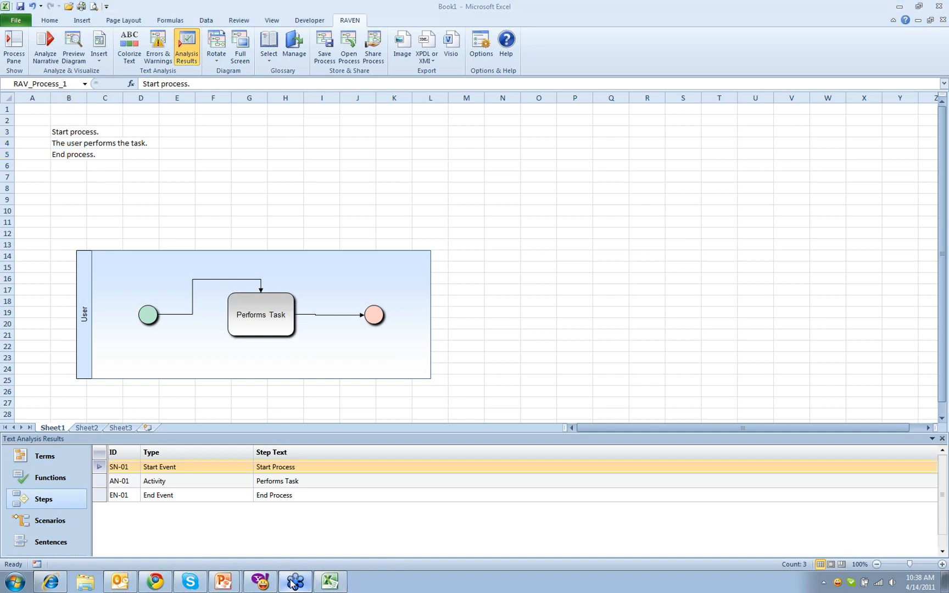
- View the available glossaries and open the RAVEN Business Glossary manager with the Raven Sample Glossary terms
click(271, 58)
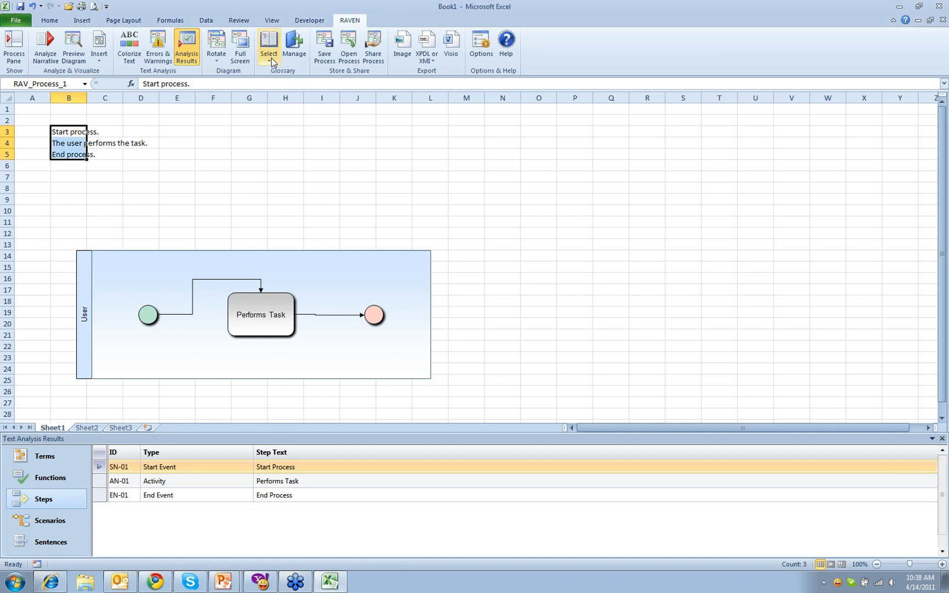
click(311, 78)
click(295, 54)
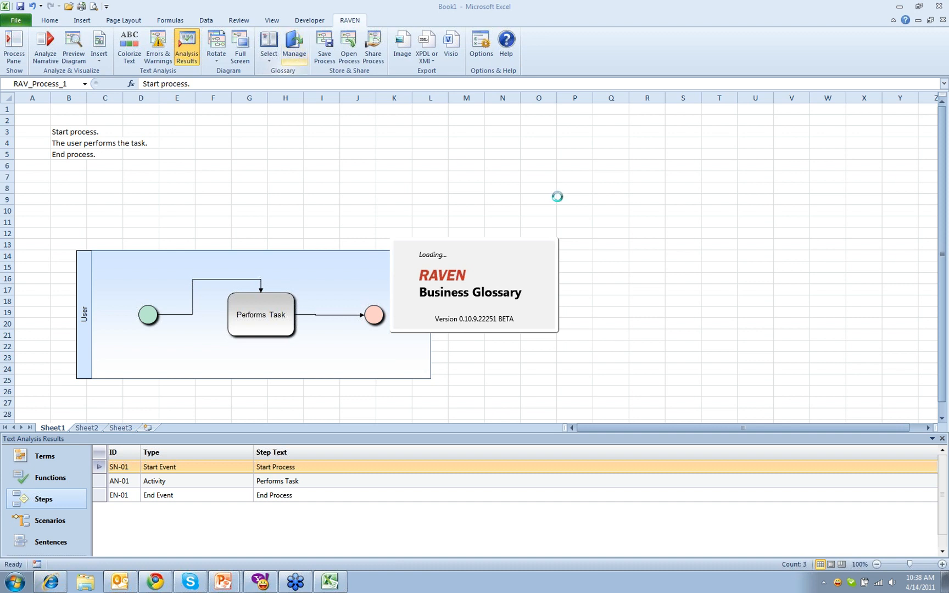
drag(547, 78, 552, 86)
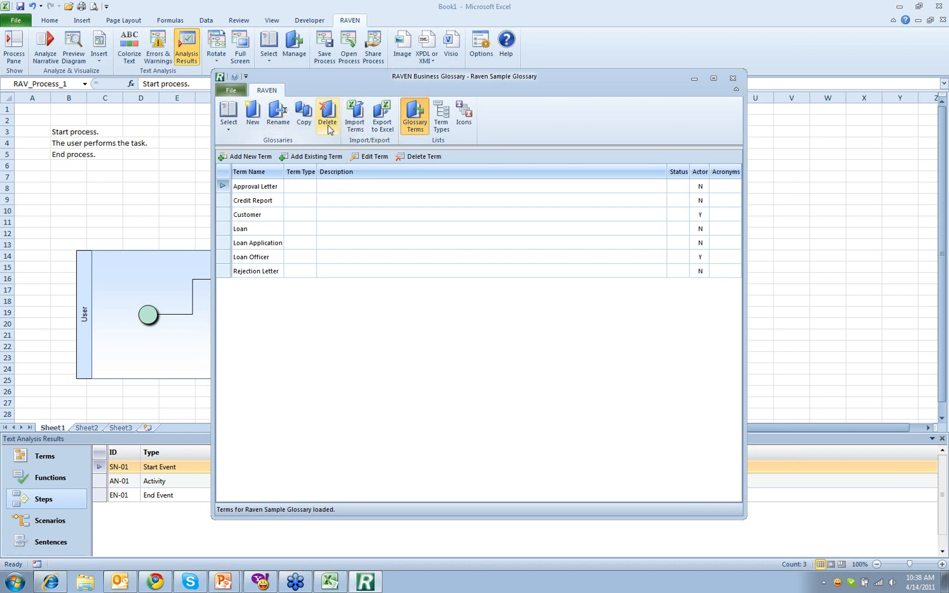
- Examine the Loan term's details and its edit form without saving changes, and close the Business Glossary
click(223, 230)
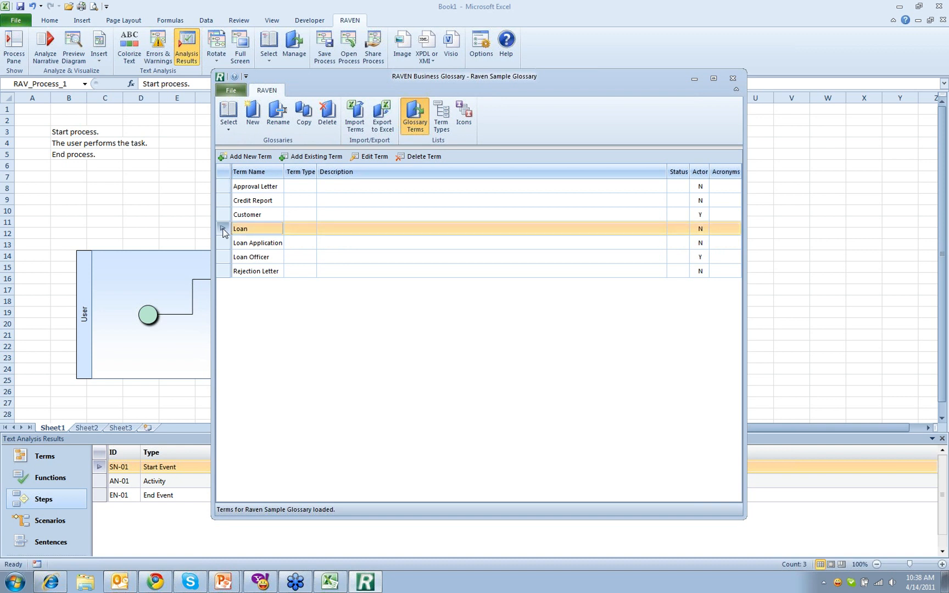
double_click(224, 230)
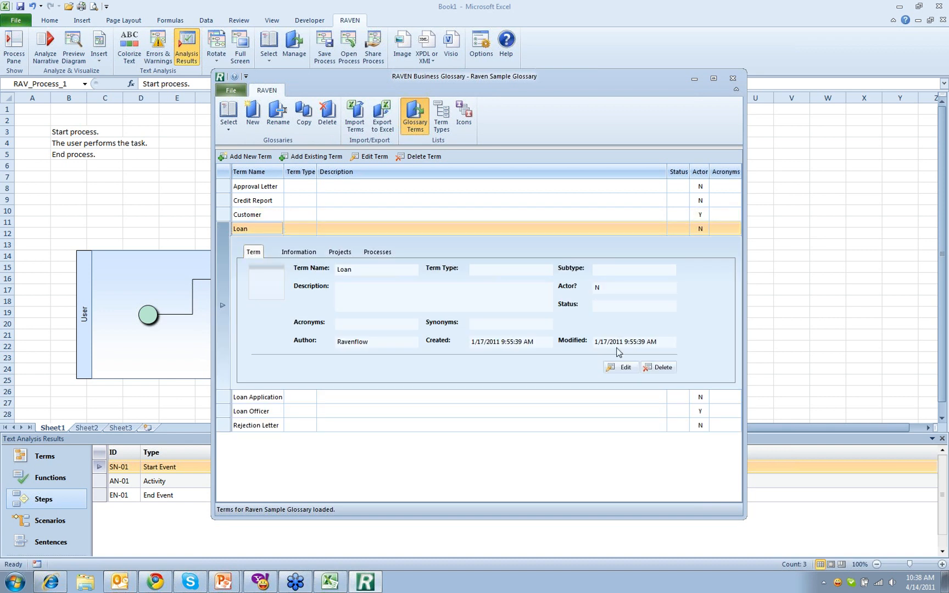
click(622, 368)
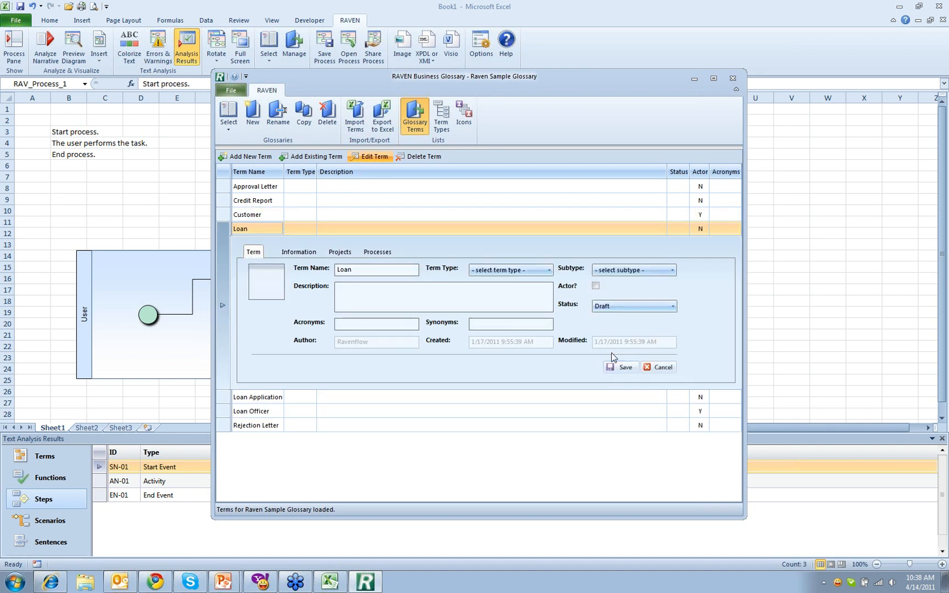
click(662, 366)
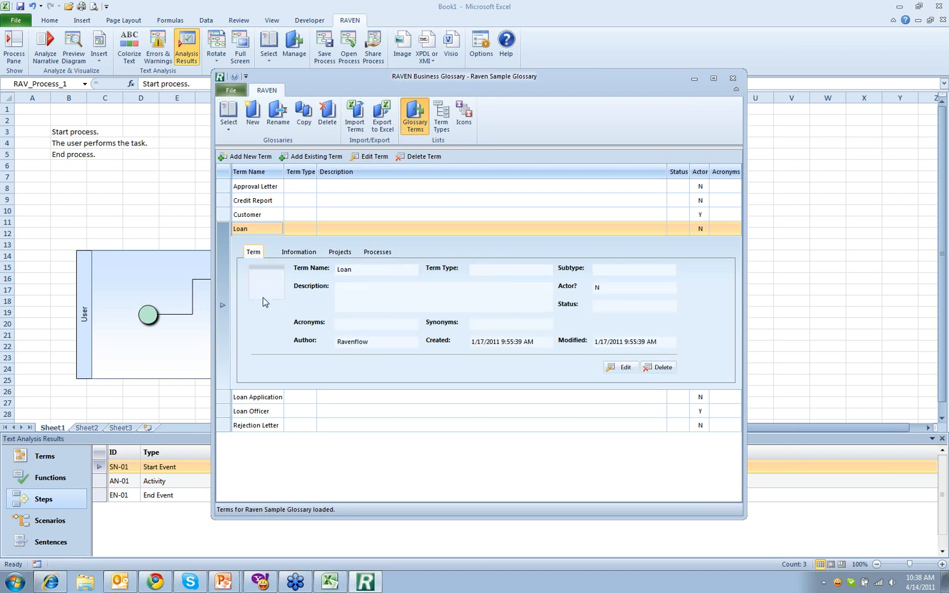
click(227, 314)
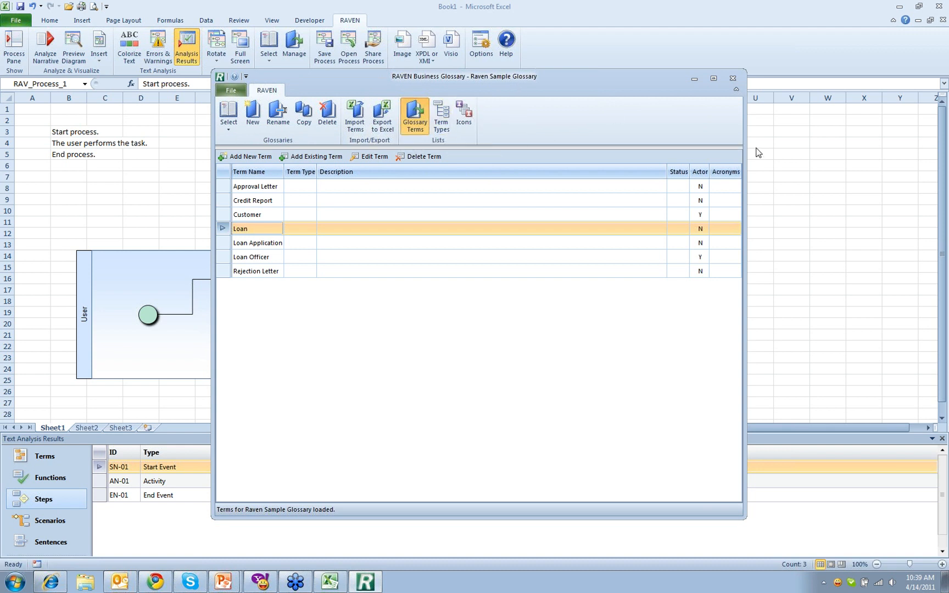
click(732, 78)
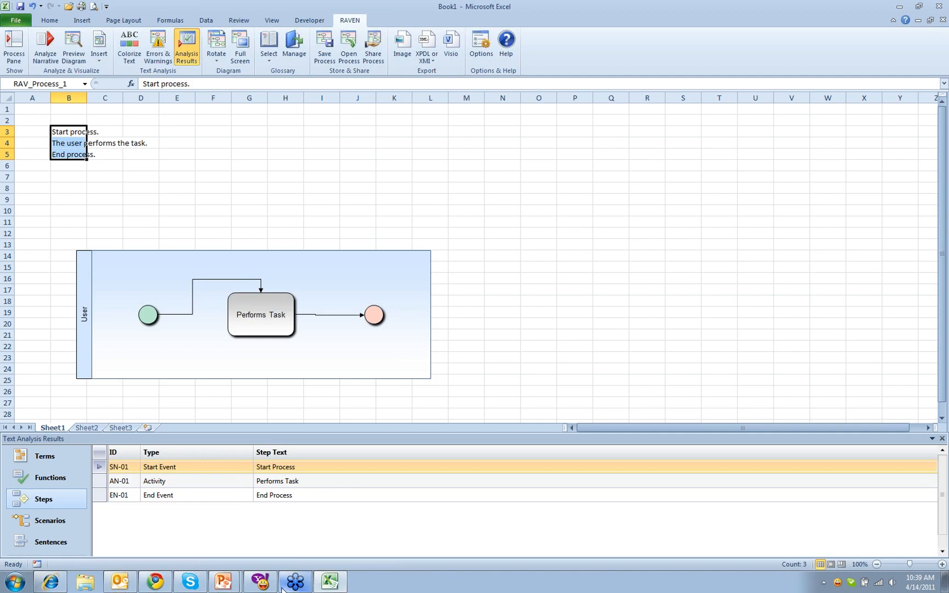
- Switch to the PowerPoint slide show and advance to the RAVEN 2011 Product Packaging slide
click(223, 581)
click(229, 559)
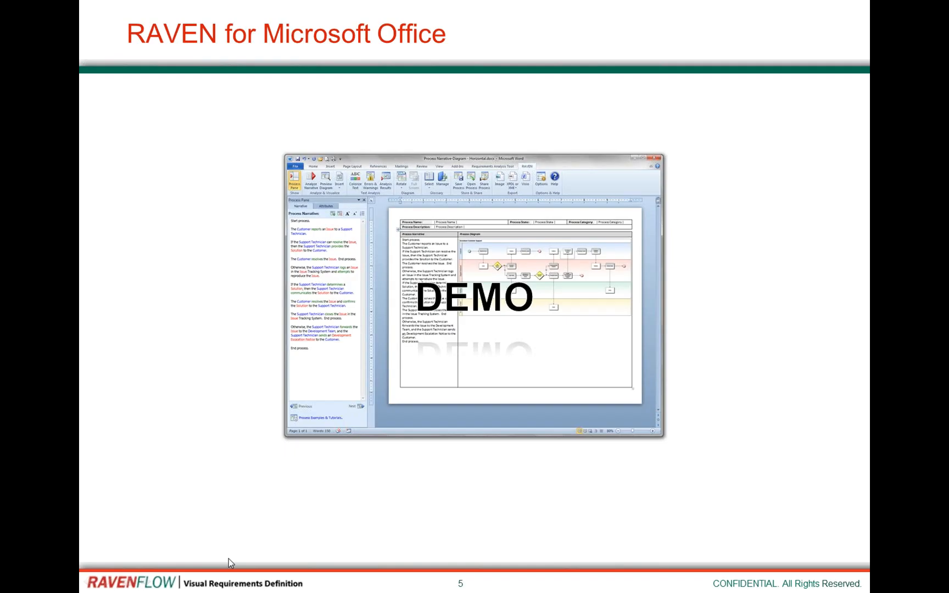
click(278, 503)
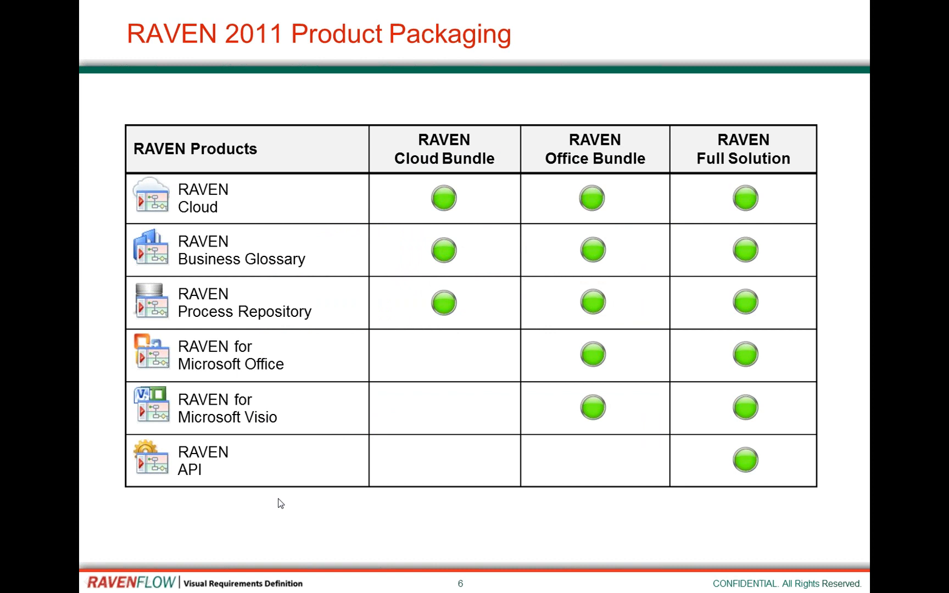